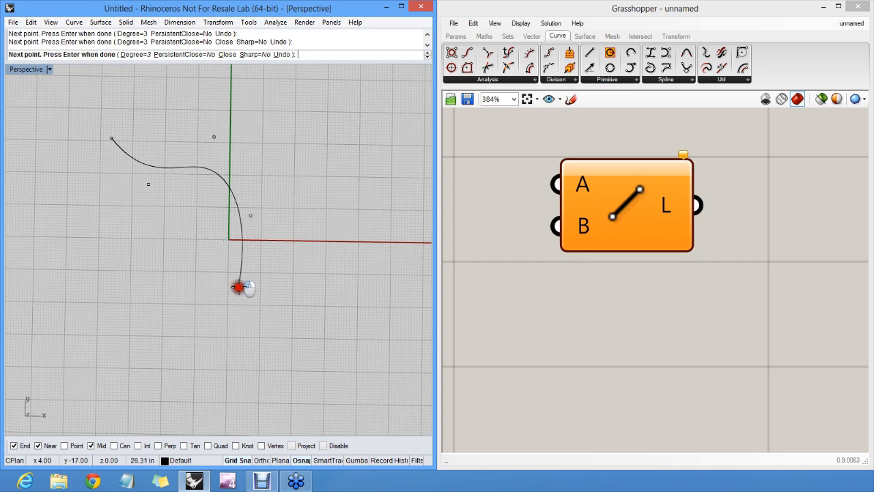
Step: Finish the degree-3 control-point curve with two more points running to the lower right of the origin
left_click(303, 319)
left_click(399, 316)
right_click(401, 326)
Step: Draw a second degree-3 curve of eight control points below the first, roughly following it from upper left to lower right
right_click(89, 163)
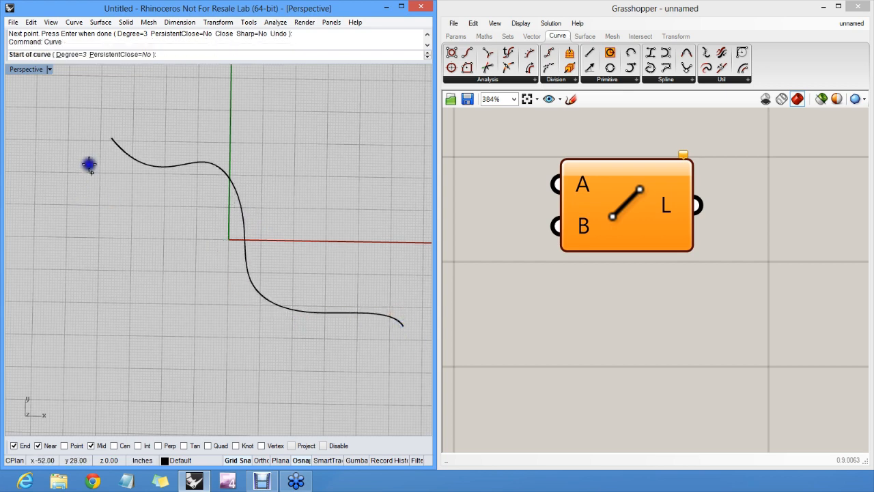
left_click(87, 157)
left_click(138, 198)
left_click(168, 227)
left_click(160, 268)
left_click(196, 299)
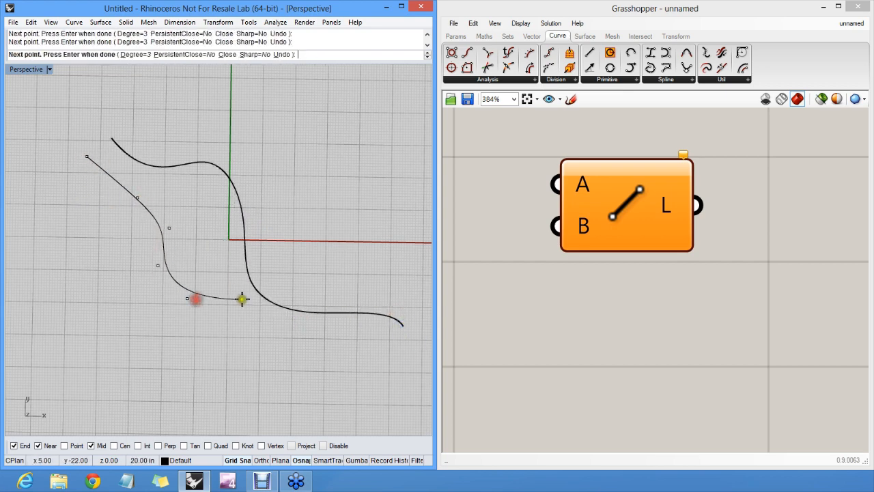
left_click(283, 340)
left_click(371, 374)
left_click(398, 368)
right_click(397, 367)
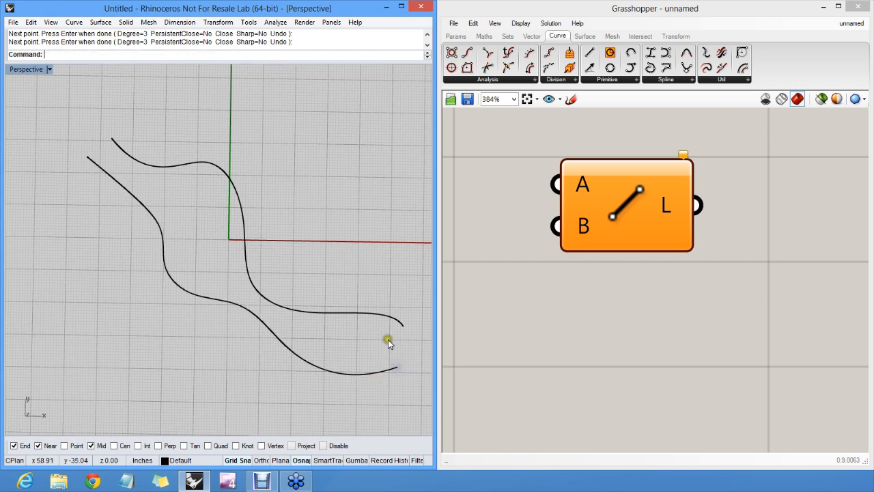
Step: Divide both curves into 20 segments each with the Divide command, marking the division points
right_click_drag(388, 340, 367, 250, "shift")
left_click(249, 224)
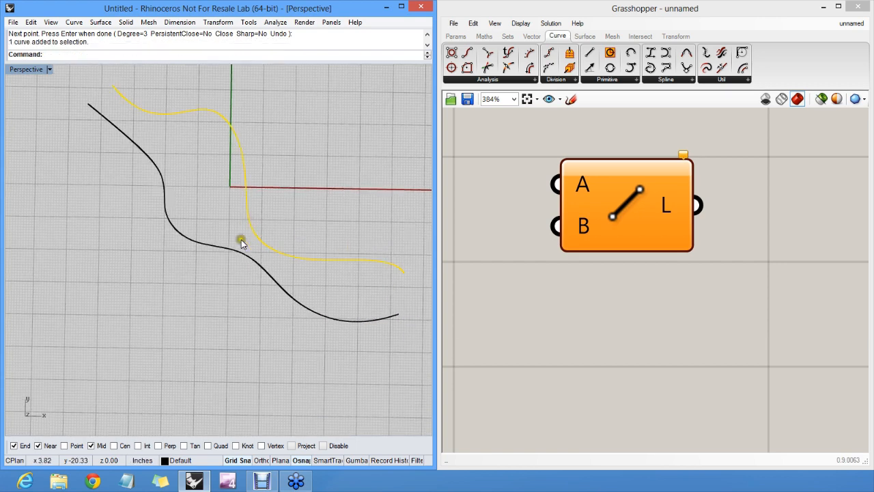
left_click(228, 205)
key("ctrl+a")
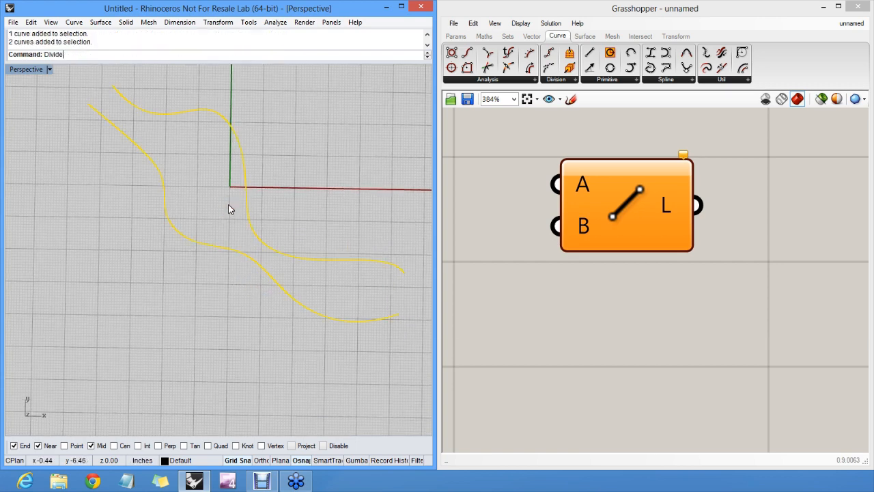
key("Return")
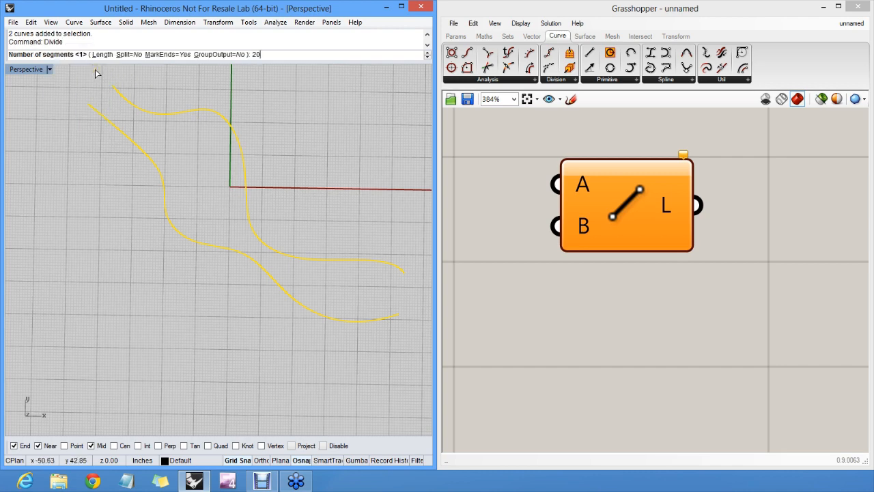
type("20")
key("Return")
Step: Select the first few division points along the upper curve one at a time to inspect them
left_click(206, 145)
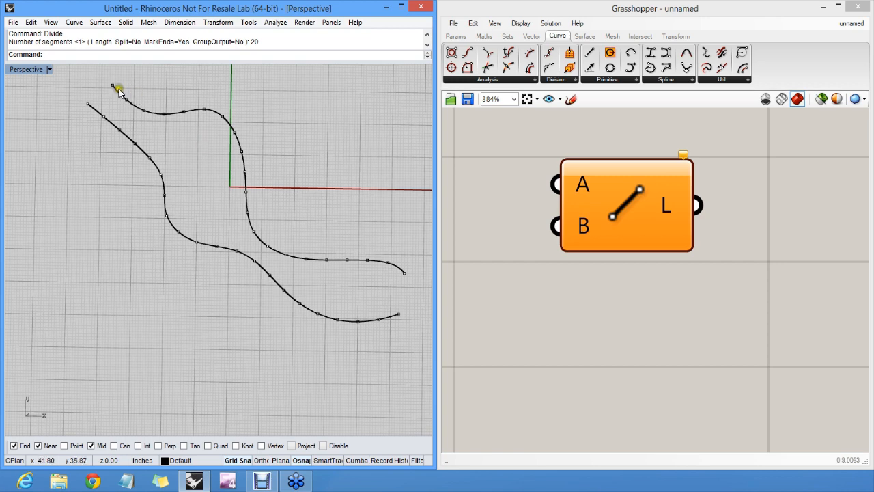
left_click(112, 86)
left_click(126, 100)
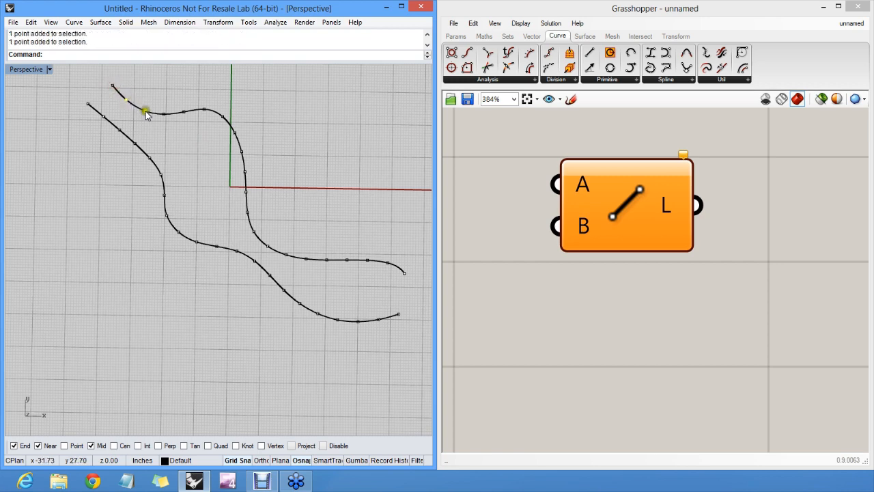
left_click(144, 110)
left_click(163, 116)
Step: Reference all division points of the lower curve as multiple points for input A of the Line component
right_click_drag(396, 265, 308, 172)
right_click(582, 186)
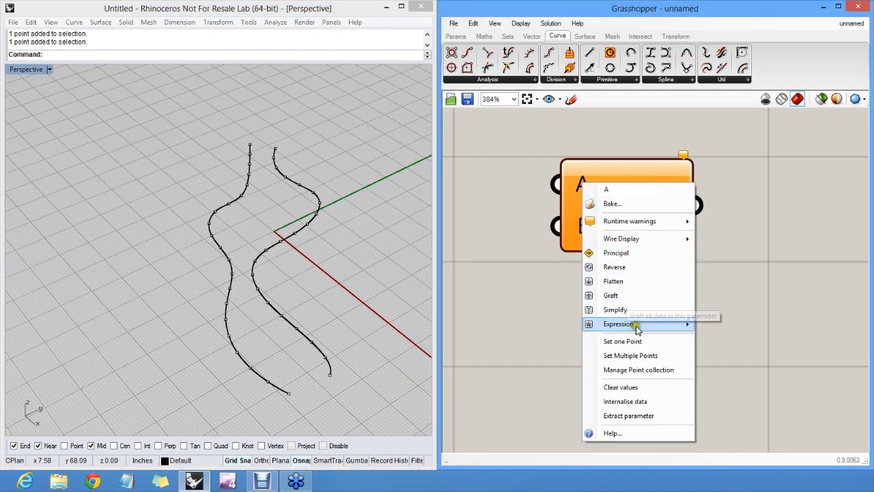
mouse_move(635, 327)
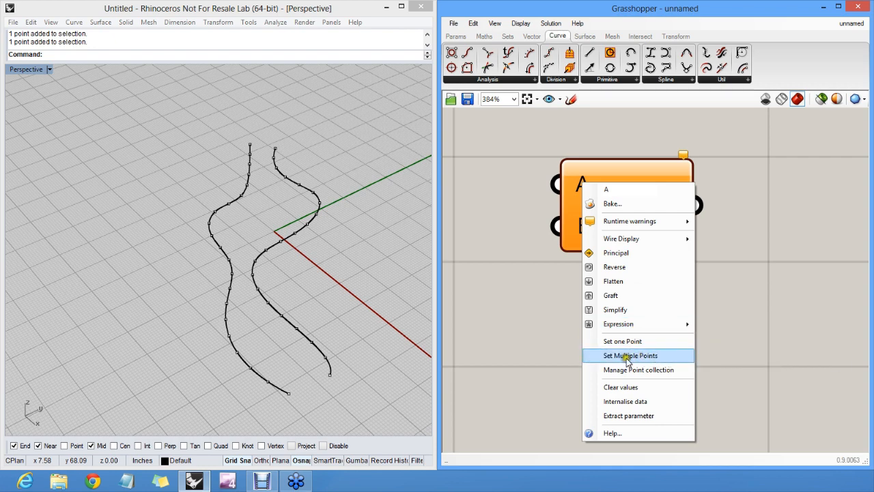
left_click(641, 356)
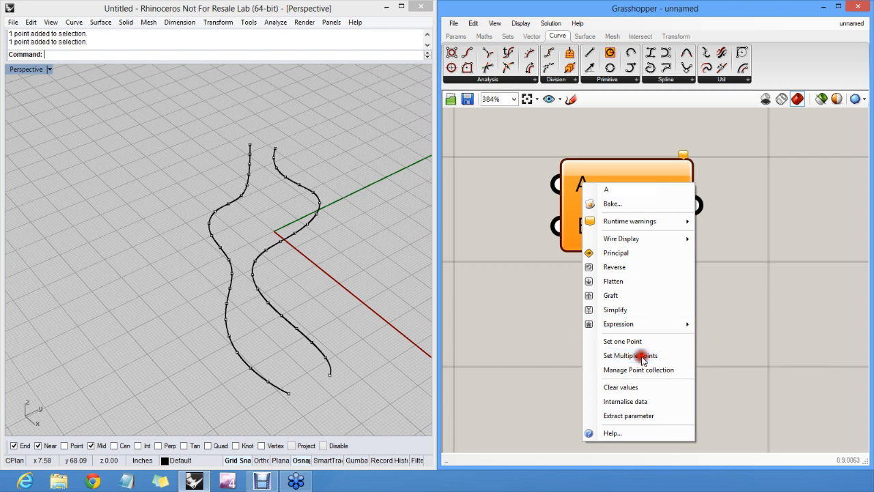
left_click_drag(235, 128, 259, 203)
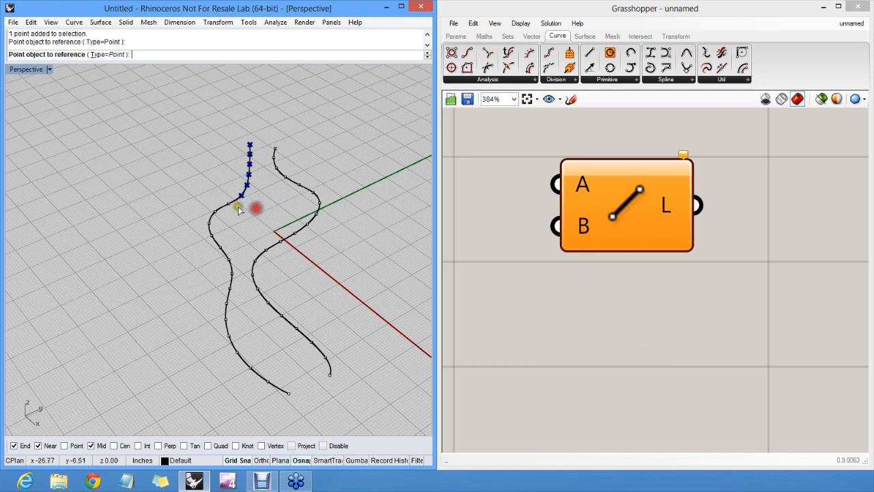
left_click_drag(187, 195, 288, 401)
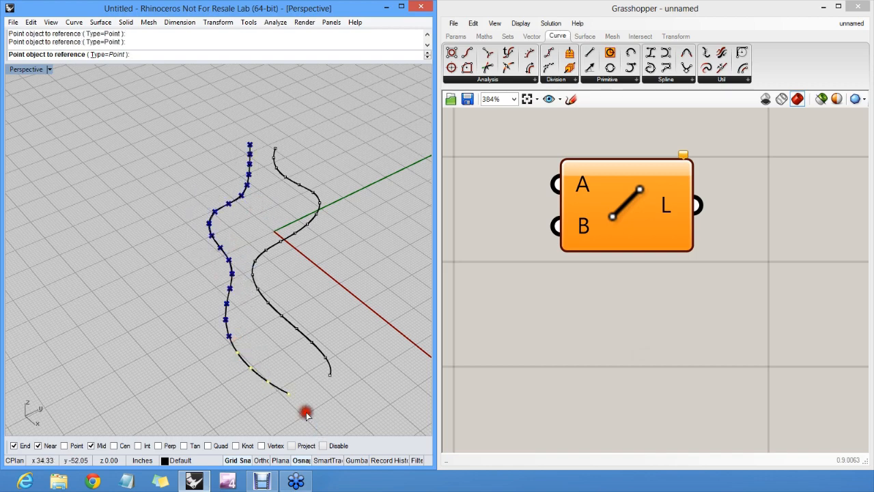
right_click_drag(286, 389, 367, 346)
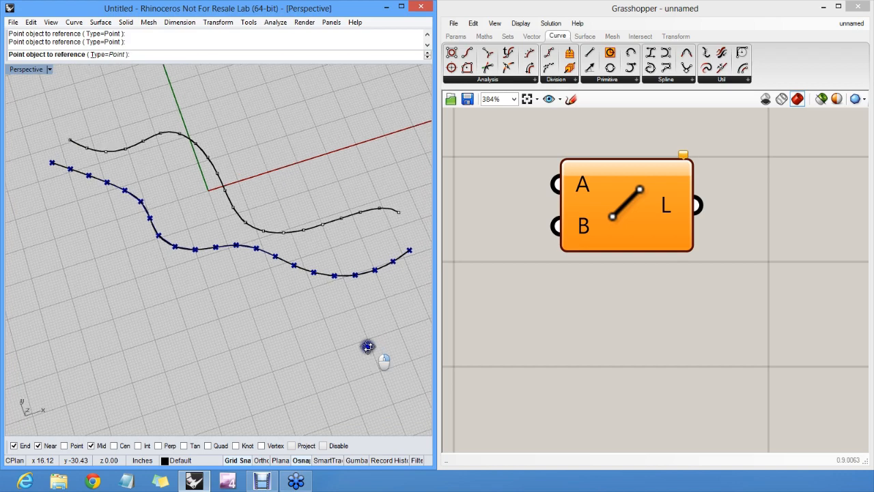
right_click(279, 175)
right_click_drag(298, 272, 297, 263)
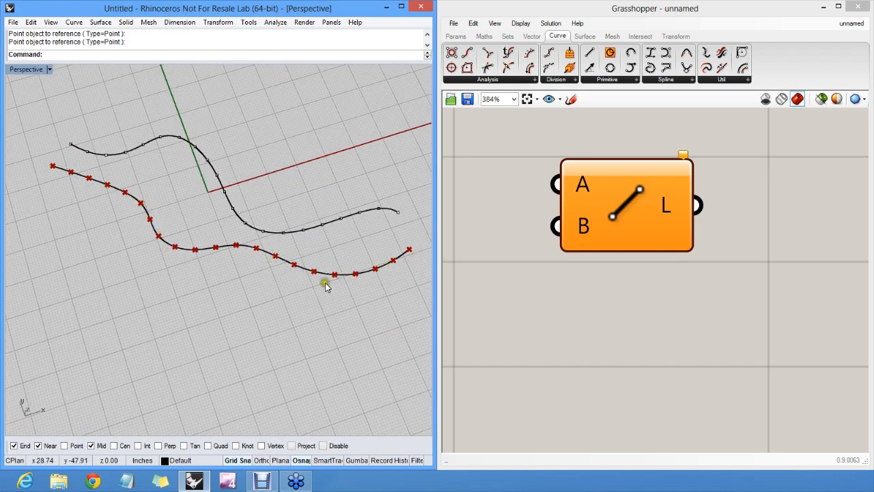
Step: Reference all division points of the upper curve as multiple points for input B of the Line component
right_click(583, 228)
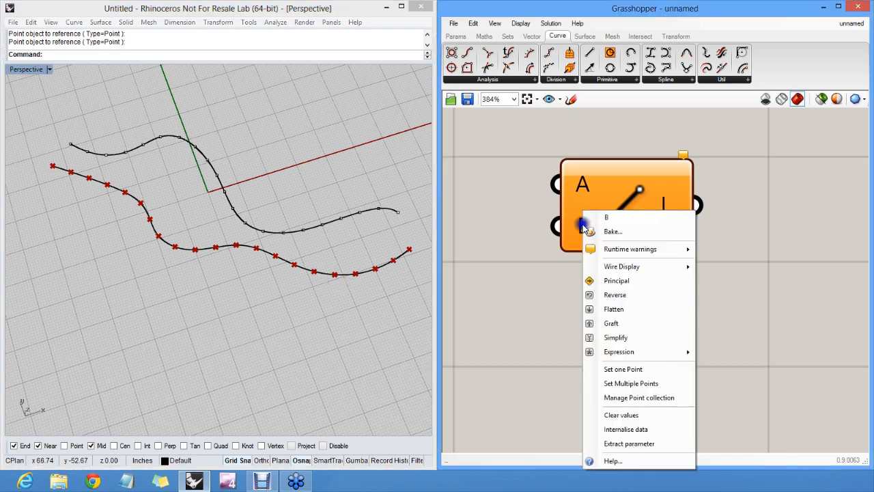
left_click(629, 383)
right_click_drag(346, 221, 240, 96)
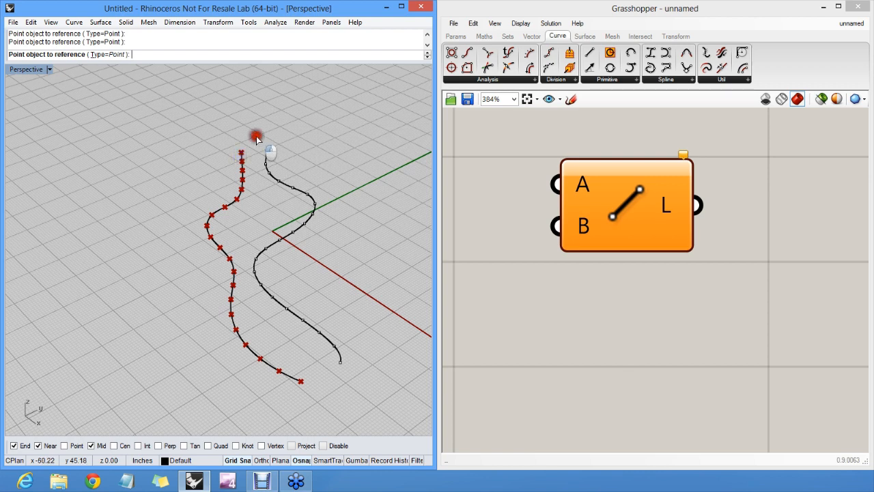
left_click_drag(256, 139, 374, 358)
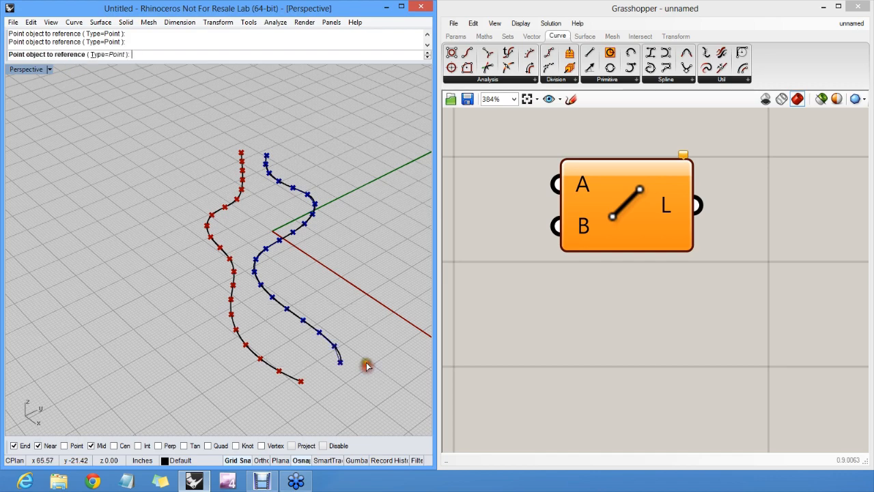
right_click(351, 181)
right_click_drag(351, 182, 348, 254)
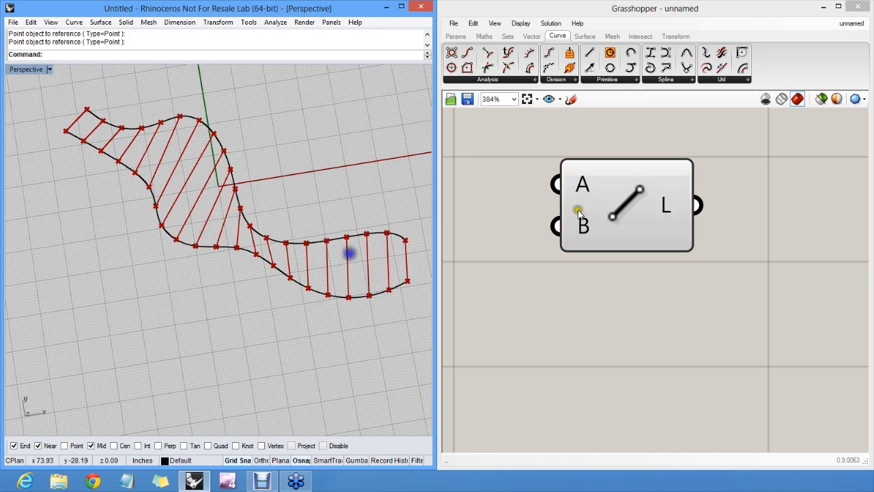
Step: Examine the Line component's inputs and output and the lines it generates between the two curves
mouse_move(585, 185)
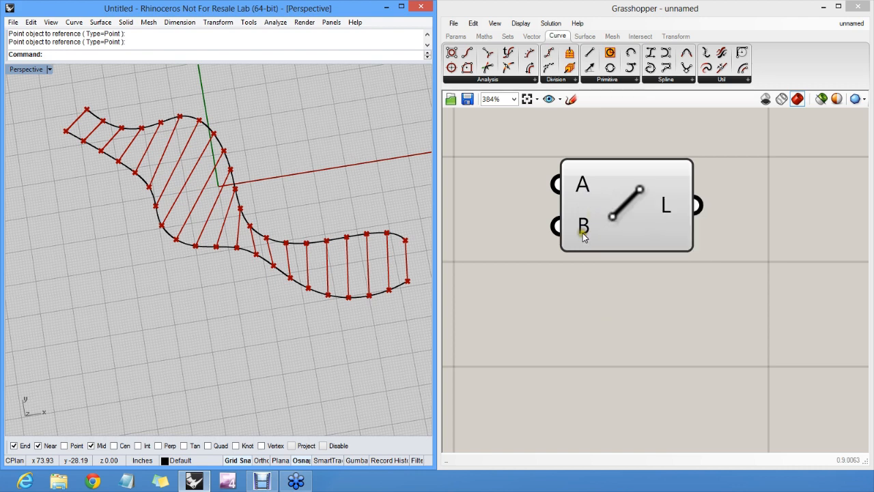
mouse_move(583, 236)
mouse_move(666, 207)
left_click_drag(639, 205, 589, 179)
left_click(575, 254)
right_click_drag(574, 254, 594, 284)
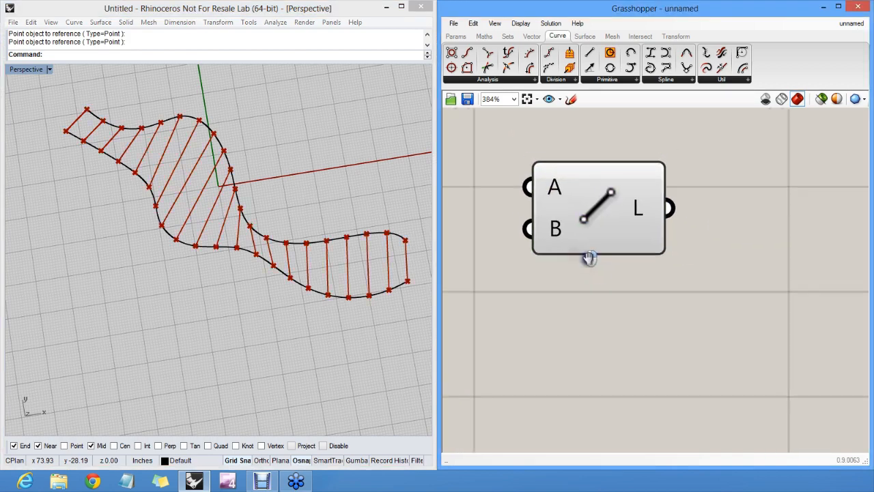
mouse_move(303, 186)
right_mouse_down()
mouse_move(326, 195)
mouse_move(318, 184)
mouse_move(300, 193)
right_mouse_up()
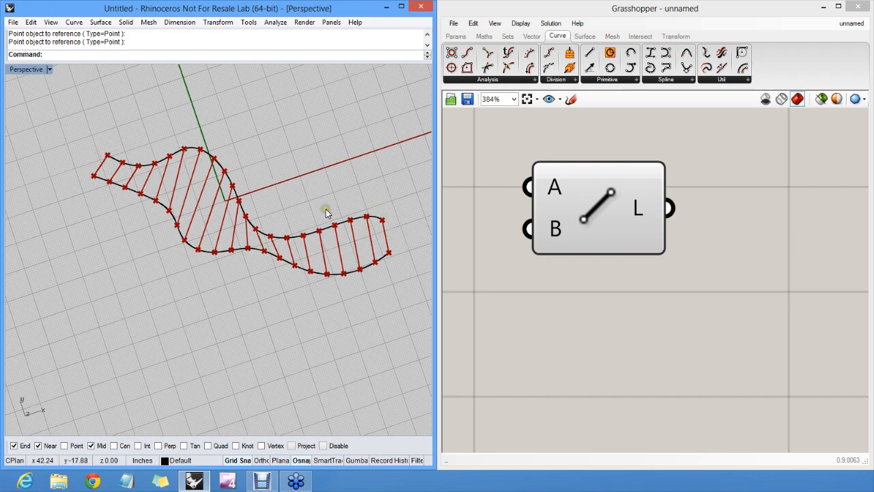
right_click_drag(326, 205, 252, 188)
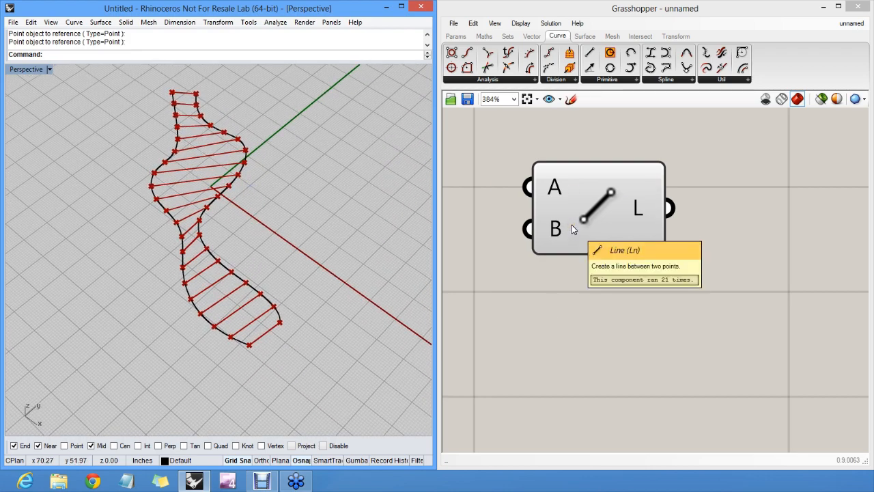
Step: Delete the Line component from the Grasshopper canvas
scroll(574, 225, "down", 4)
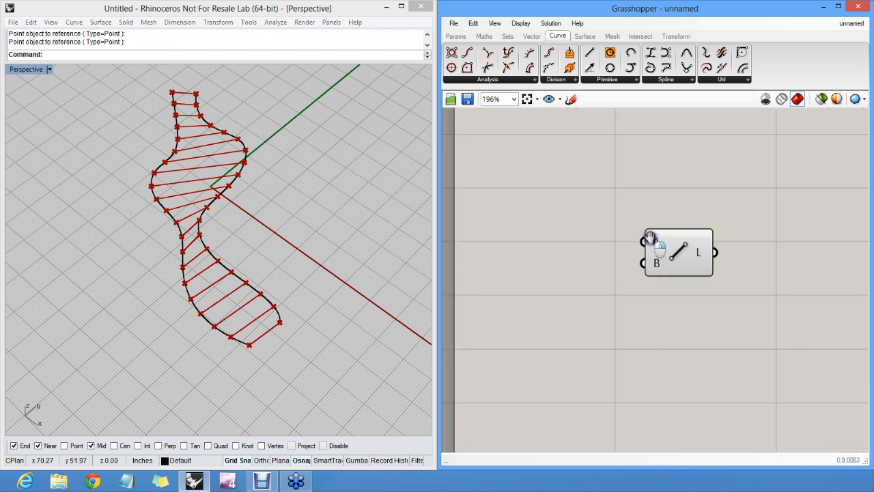
right_click_drag(652, 240, 658, 280)
left_click_drag(685, 290, 769, 236)
left_click(648, 217)
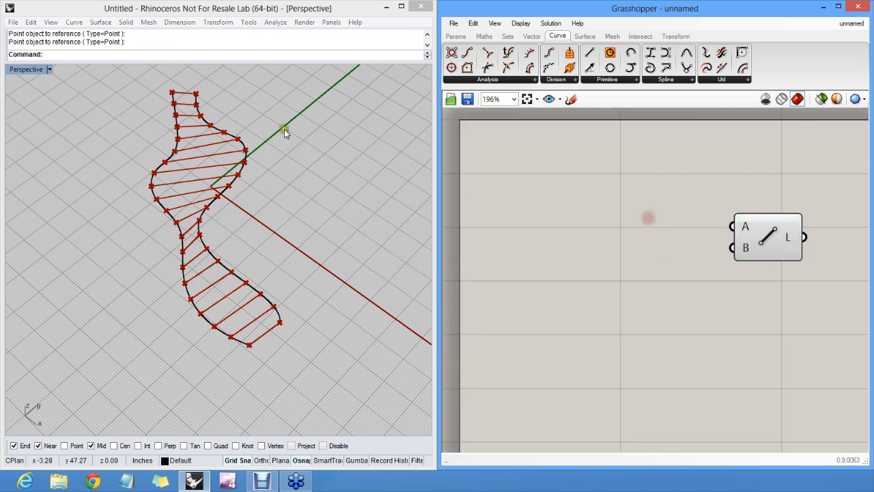
left_click(582, 198)
left_click(769, 236)
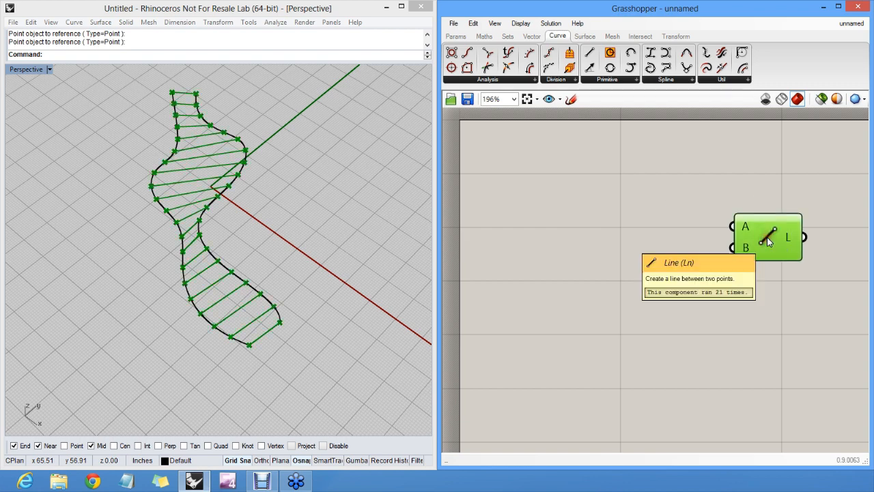
key("Delete")
Step: Delete all division points from both curves in Rhino, keeping the two curves
left_click_drag(186, 80, 343, 341)
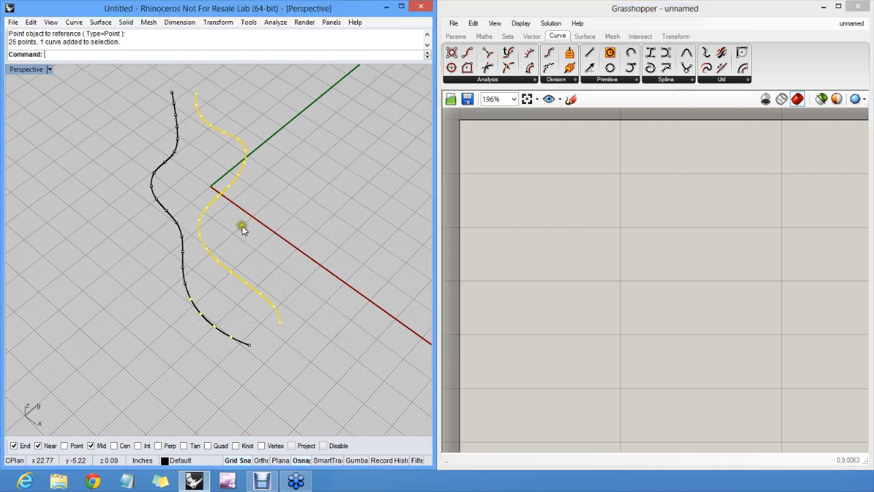
left_click(227, 191, "ctrl")
left_click(229, 191, "ctrl")
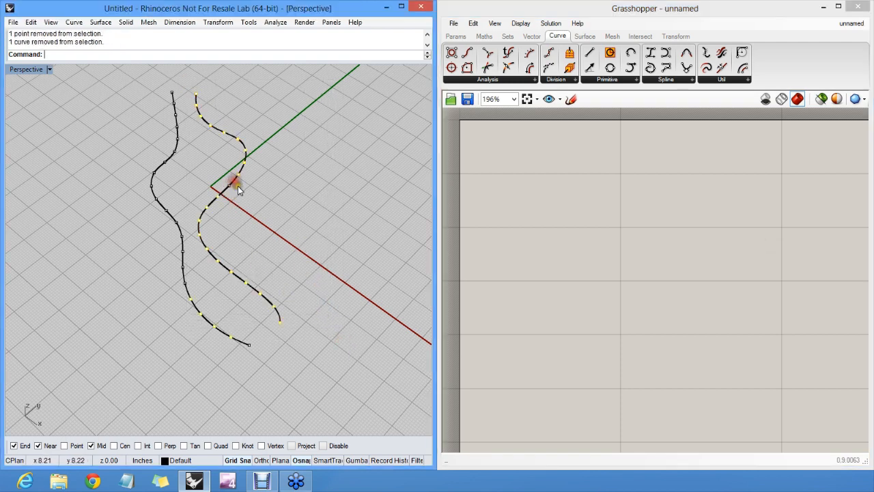
key("Delete")
left_click(279, 220)
left_click_drag(137, 82, 191, 208)
left_click_drag(120, 199, 258, 336)
left_click_drag(155, 312, 310, 377)
mouse_move(310, 361)
right_mouse_down()
mouse_move(273, 242)
mouse_move(332, 250)
right_mouse_up()
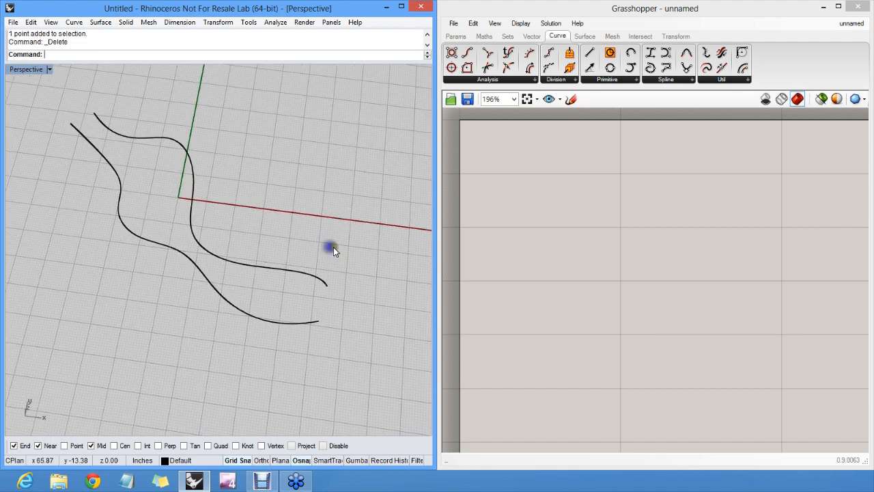
left_click(547, 207)
right_click_drag(548, 207, 553, 215)
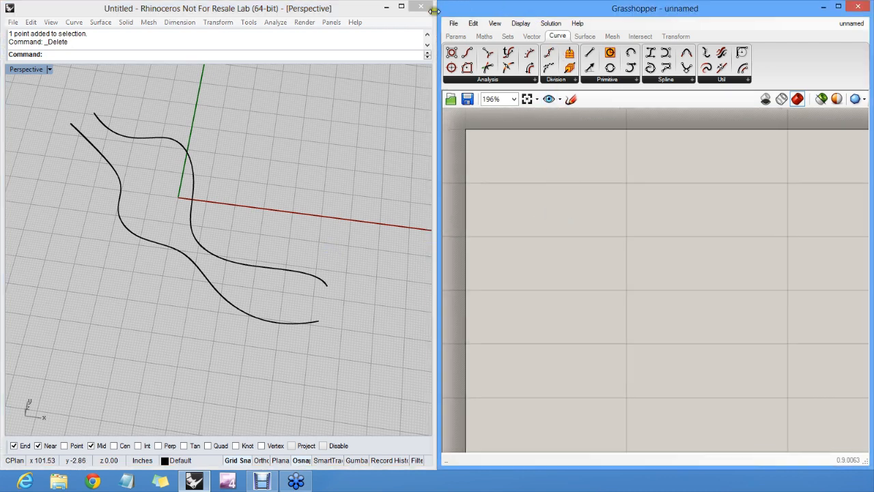
left_click(386, 12)
left_click(519, 9)
left_click(576, 172)
left_click(542, 140)
left_click(590, 186)
left_click(584, 36)
left_click(532, 36)
left_click(507, 37)
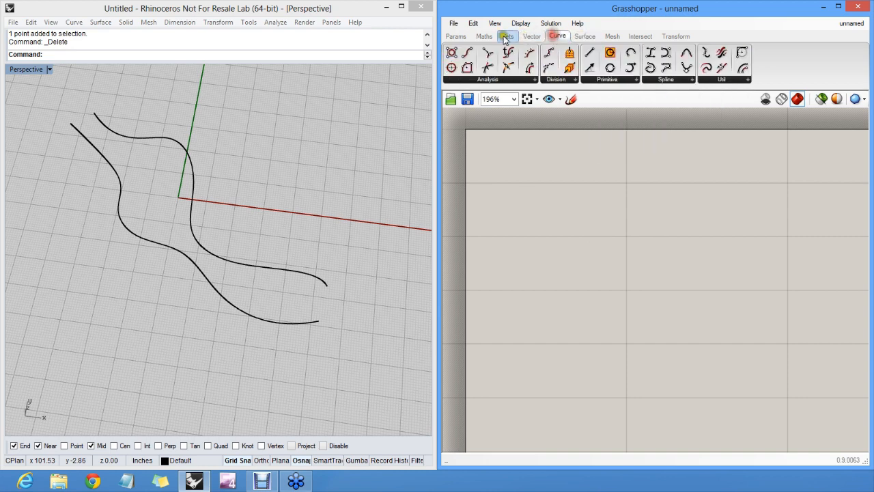
left_click(484, 36)
left_click(455, 36)
left_click(617, 264)
Step: Search the Grasshopper components for "divide" and place a Divide Curve component on the canvas
double_click(581, 243)
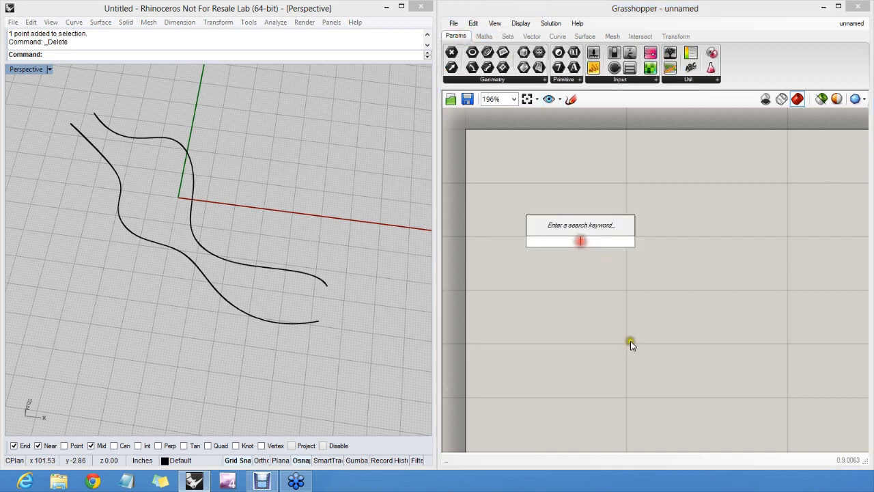
type("divide")
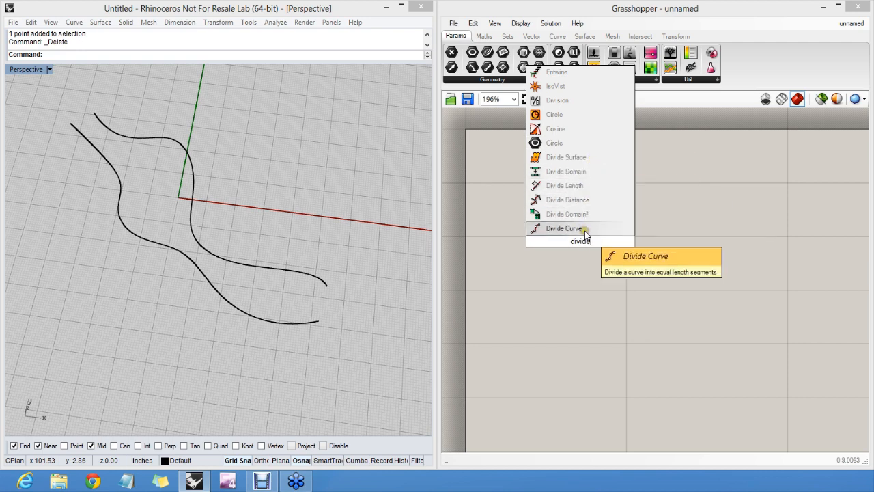
mouse_move(596, 242)
left_mouse_down()
mouse_move(566, 244)
mouse_move(598, 243)
left_mouse_up()
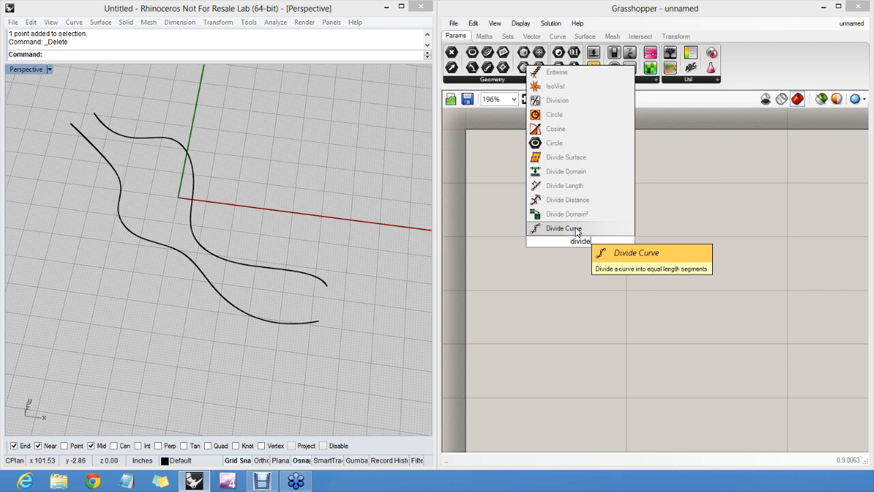
left_click(577, 230)
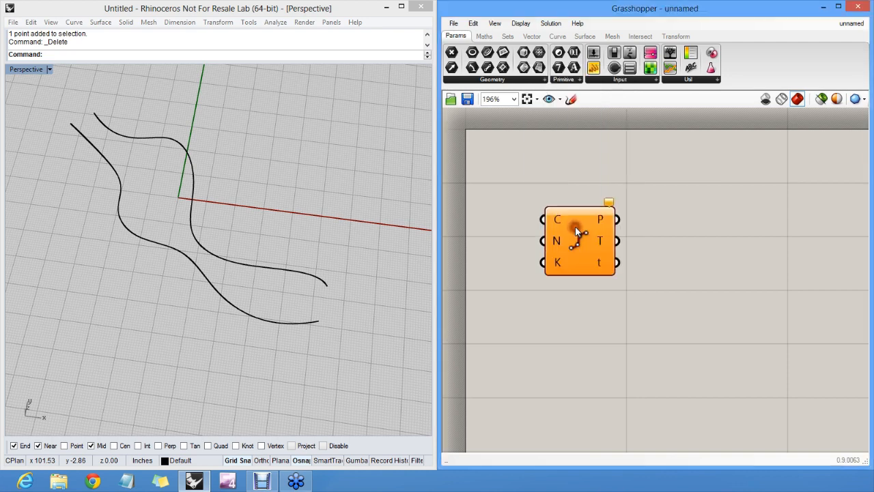
Step: Move the Divide Curve component up on the canvas and inspect its runtime warning and inputs
left_click_drag(575, 226, 590, 211)
left_click(582, 152)
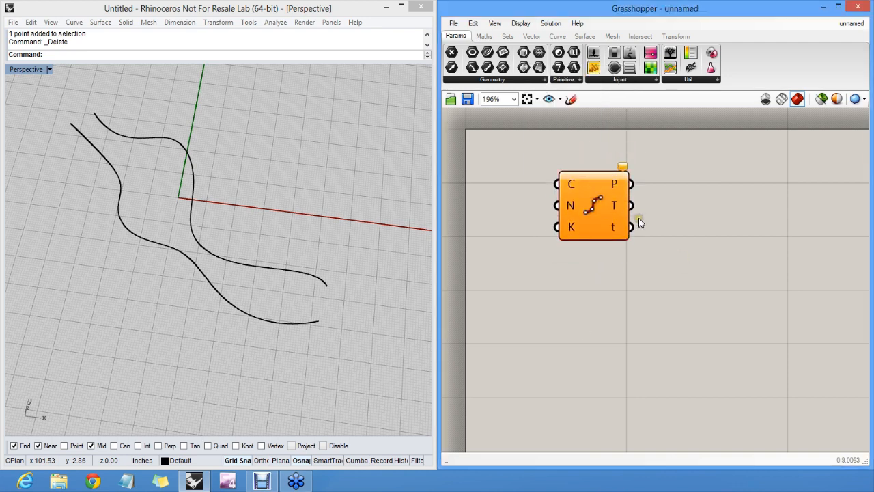
scroll(597, 205, "up", 5)
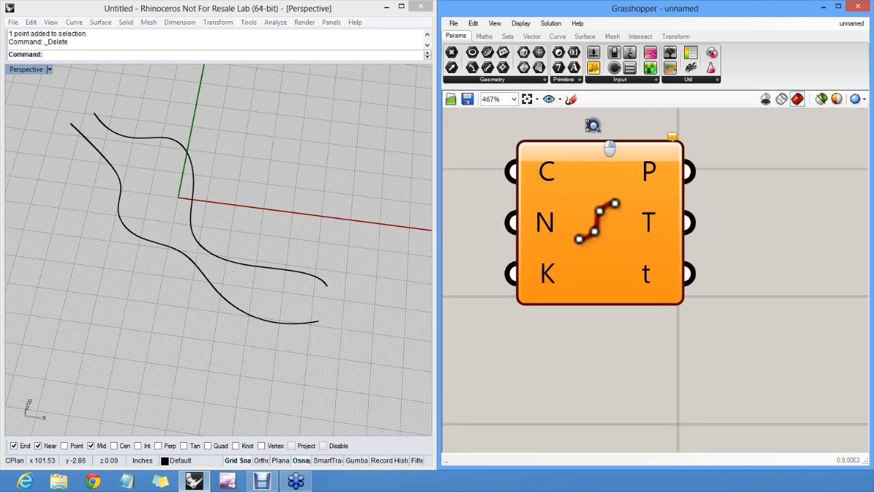
right_click_drag(593, 125, 622, 151)
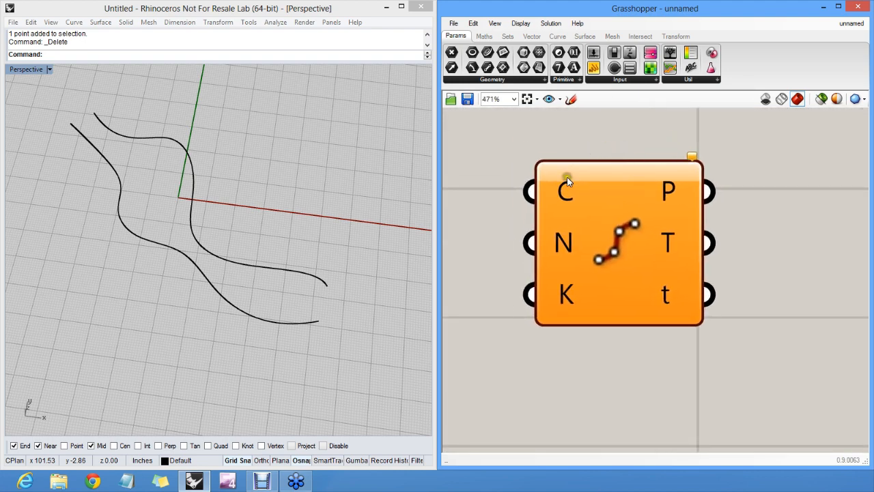
left_click(693, 158)
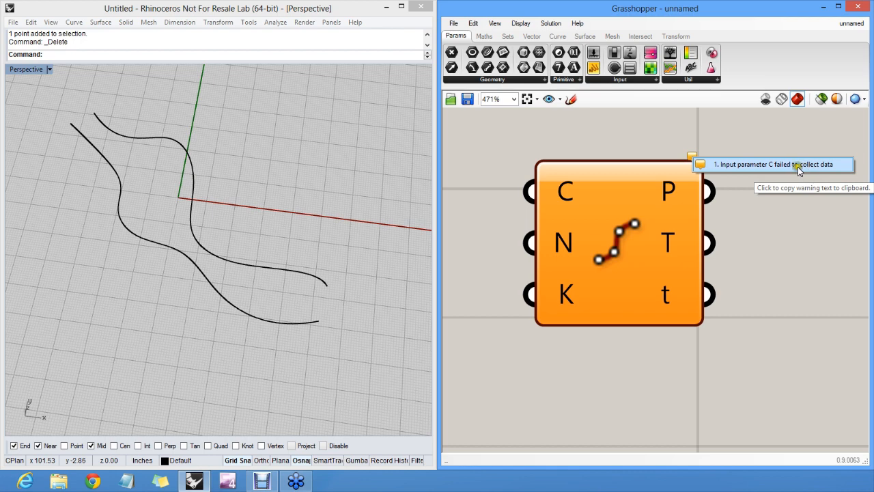
left_click(605, 132)
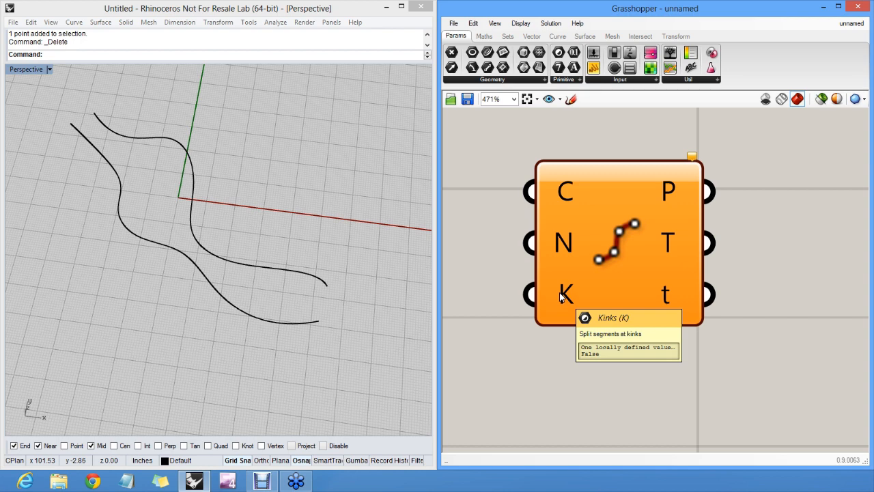
Step: Reference the upper Rhino curve as the single curve for the Divide Curve component's C input
right_click(561, 189)
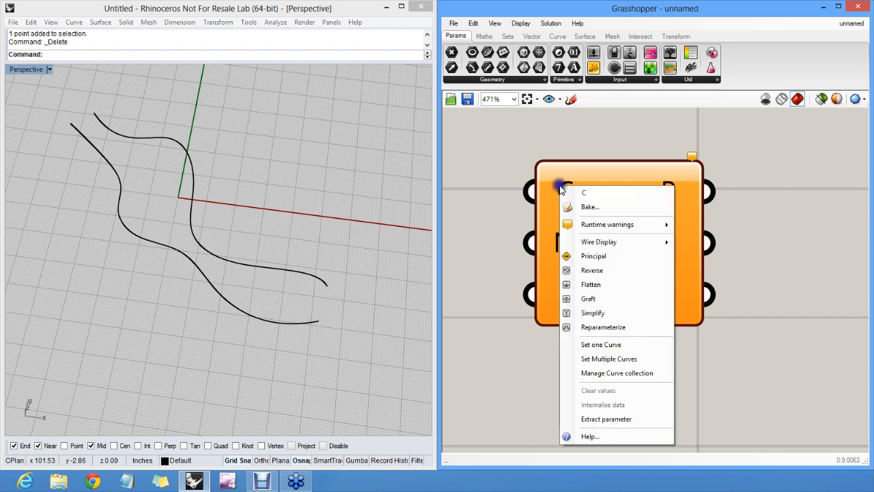
left_click(609, 345)
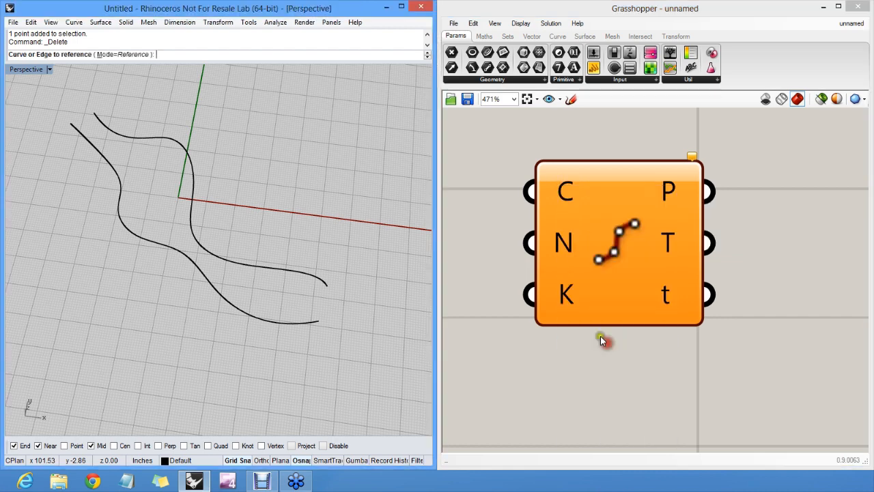
left_click(181, 143)
right_click_drag(308, 233, 322, 244)
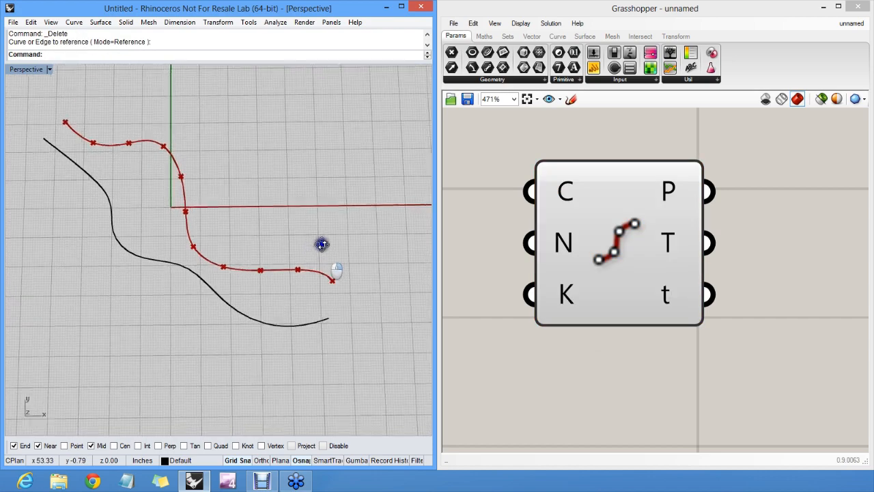
Step: Shift the upper curve slightly and reshape its lower half by moving three control points, and hide the control points
mouse_move(184, 171)
left_mouse_down()
mouse_move(191, 159)
mouse_move(189, 171)
left_mouse_up()
key("F10")
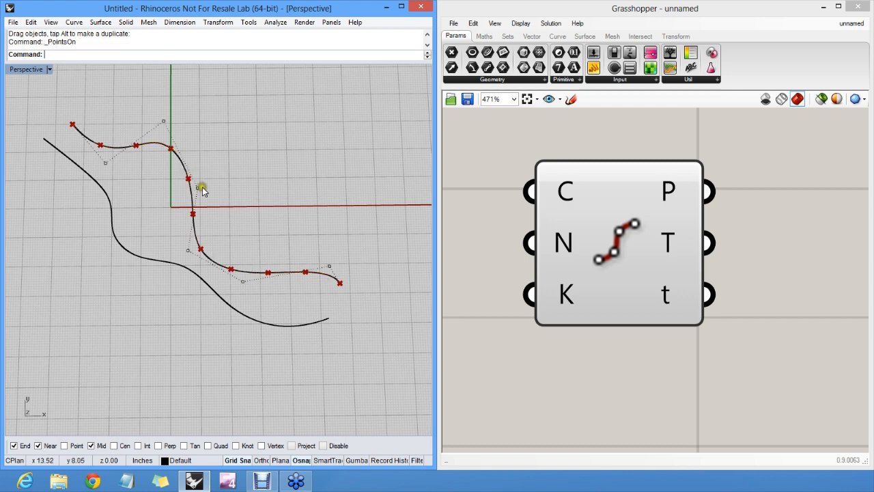
left_click_drag(183, 253, 203, 249)
left_click_drag(329, 266, 293, 293)
left_click_drag(241, 282, 279, 221)
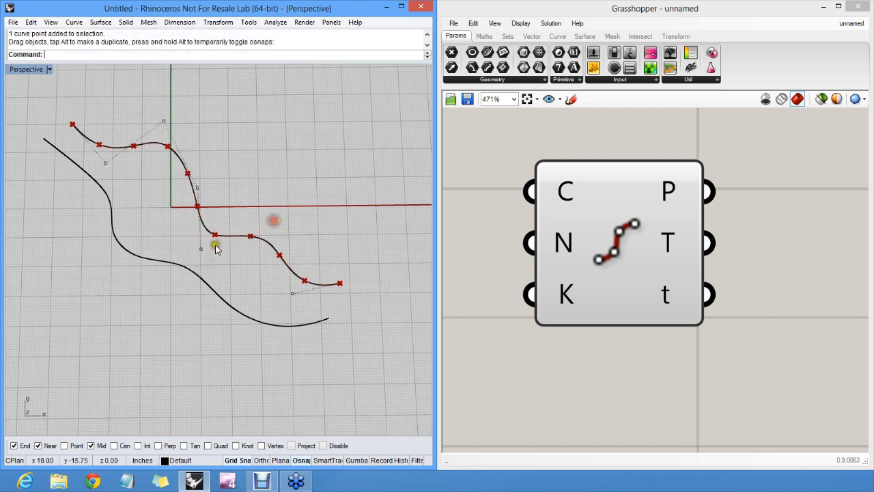
left_click(296, 174)
key("Escape")
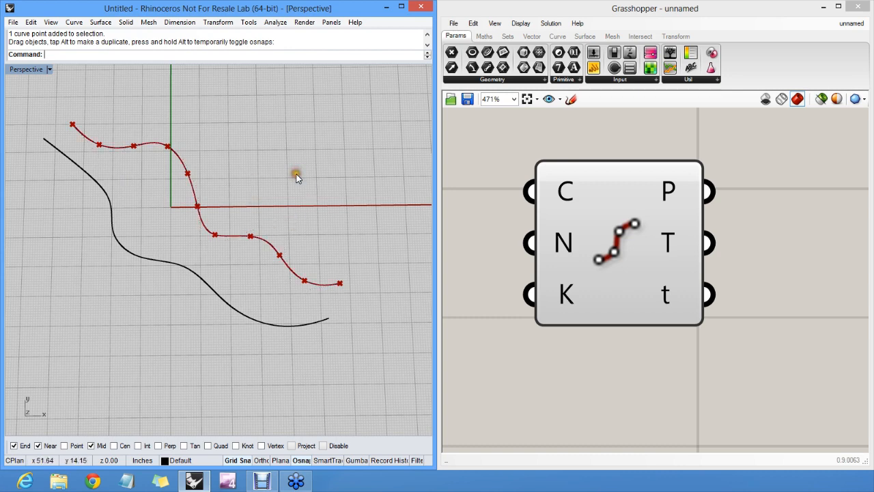
Step: Search the components for "divide" and place a second Divide Curve component aligned below the first
left_click(563, 144)
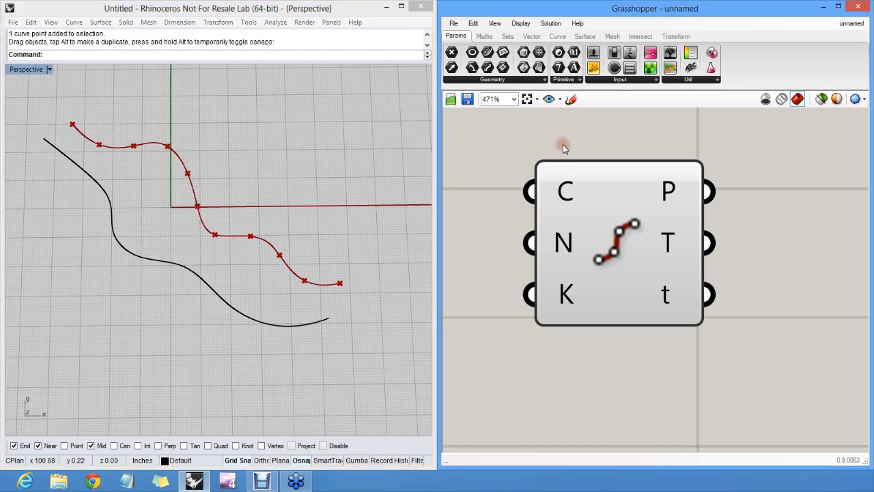
scroll(607, 177, "down", 4)
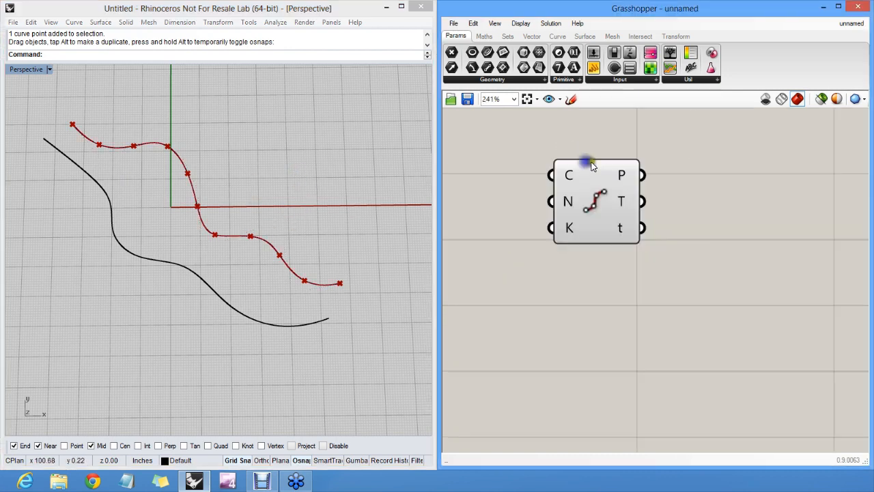
right_click_drag(593, 179, 587, 186)
left_click(581, 161)
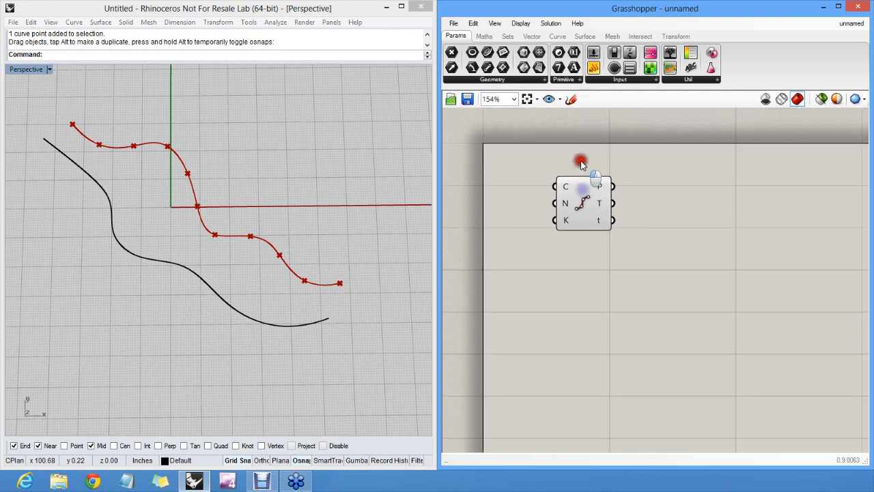
double_click(579, 293)
type("divi")
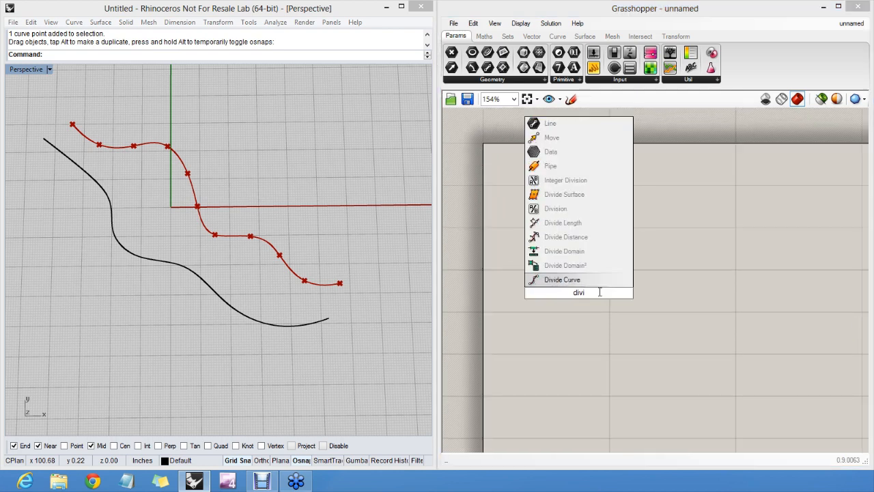
type("de")
left_click(590, 280)
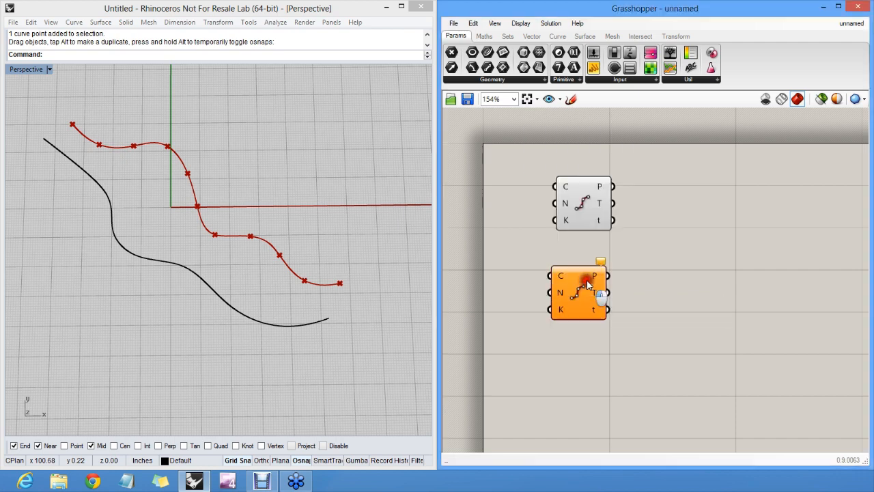
left_click_drag(582, 288, 588, 281)
left_click(579, 243)
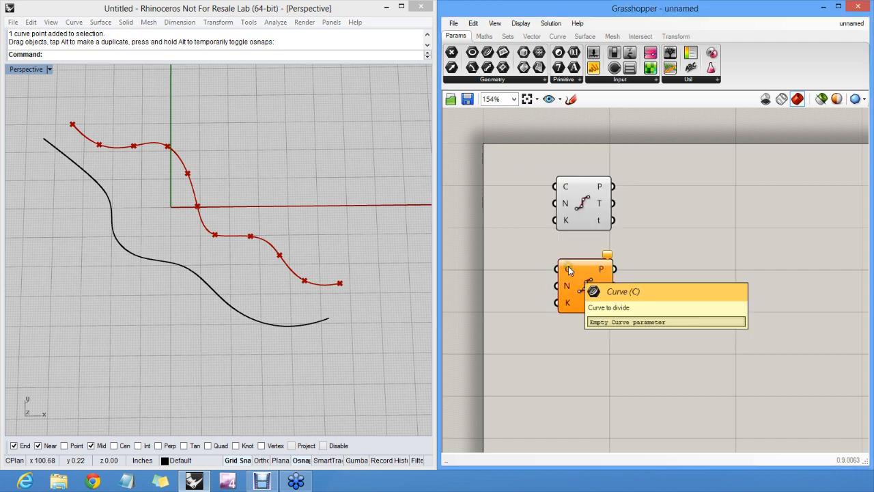
Step: Reference the lower curve in the second Divide Curve's C input and highlight each component's curve in turn
right_click(569, 270)
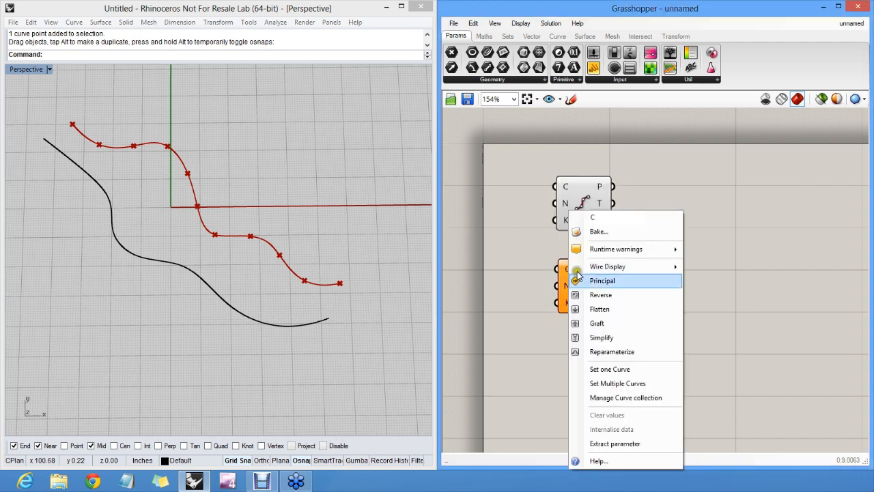
left_click(623, 369)
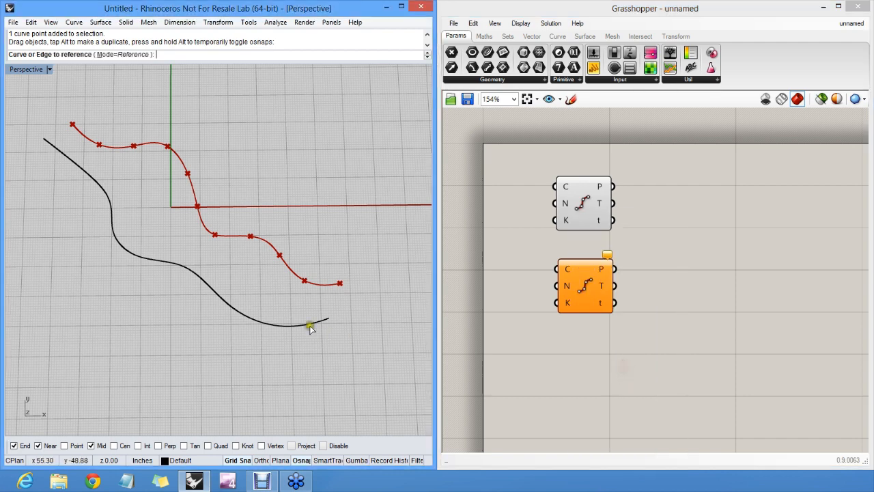
left_click(307, 326)
left_click(586, 283)
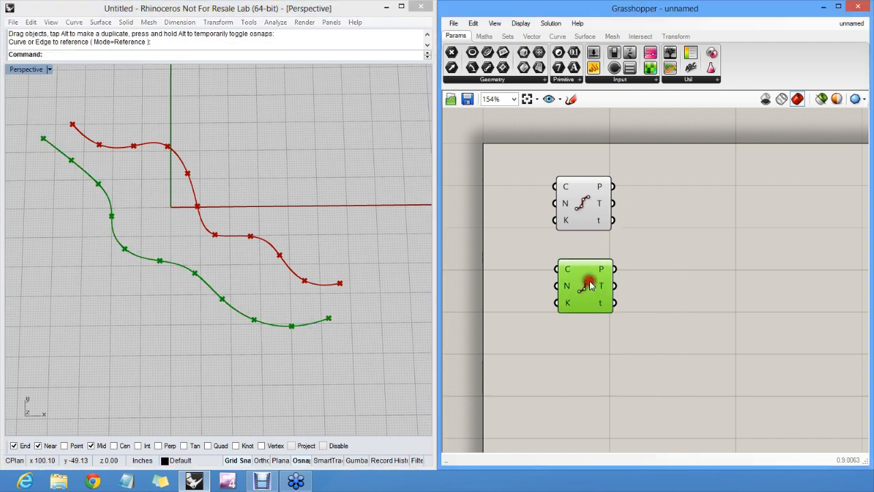
left_click(584, 202)
left_click(585, 283)
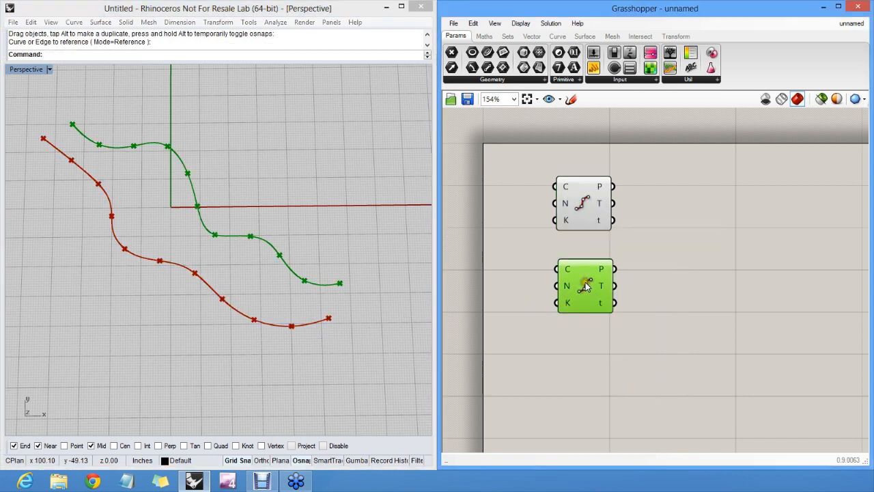
Step: Examine the Points and Tangents outputs of the first Divide Curve component
scroll(600, 232, "up", 5)
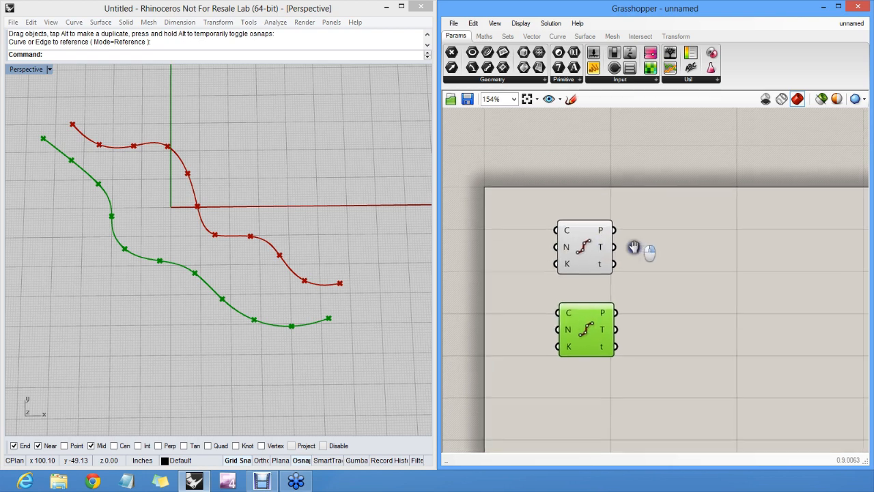
right_click_drag(601, 232, 614, 206)
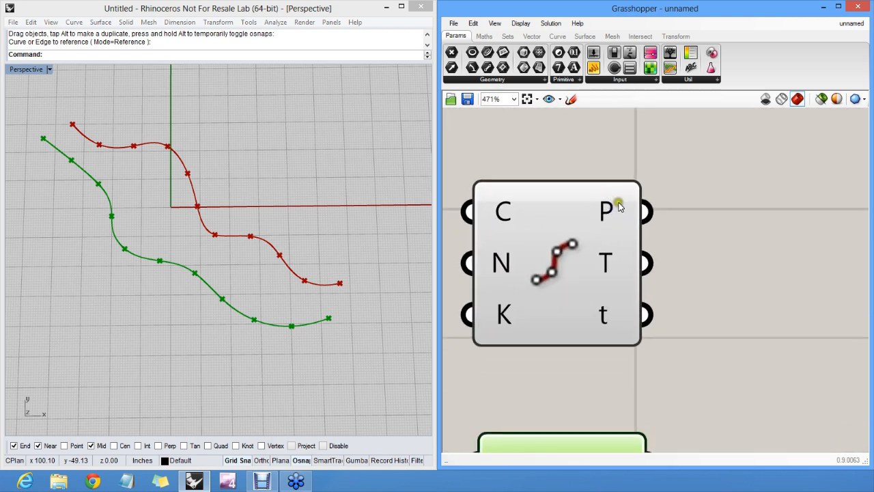
mouse_move(612, 216)
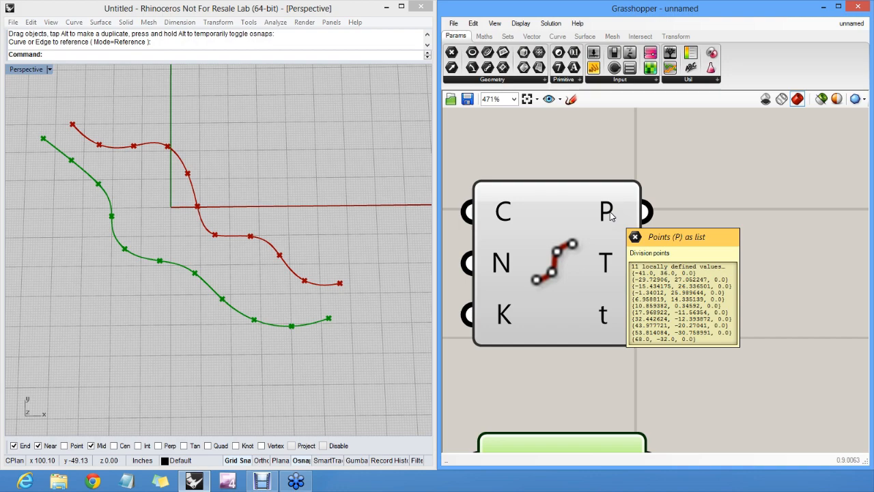
mouse_move(605, 261)
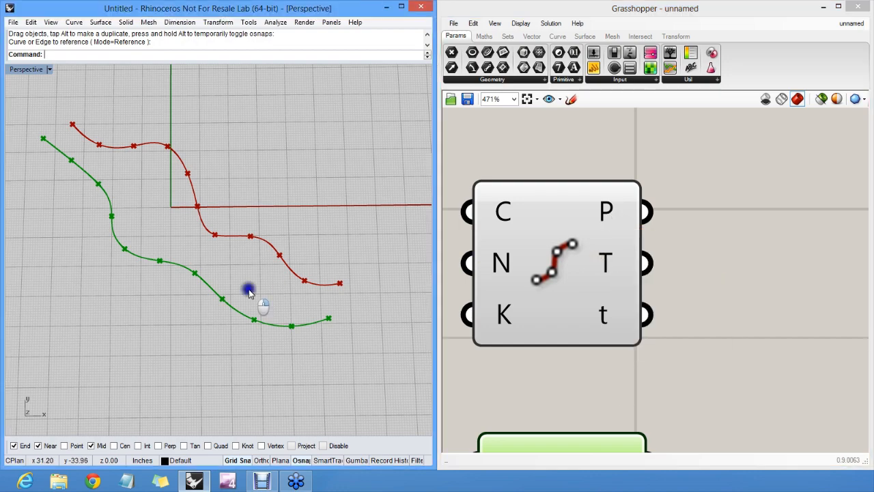
Step: Sketch temporary tangent arrows at four division points of the lower curve, and clear them
scroll(253, 295, "up", 5)
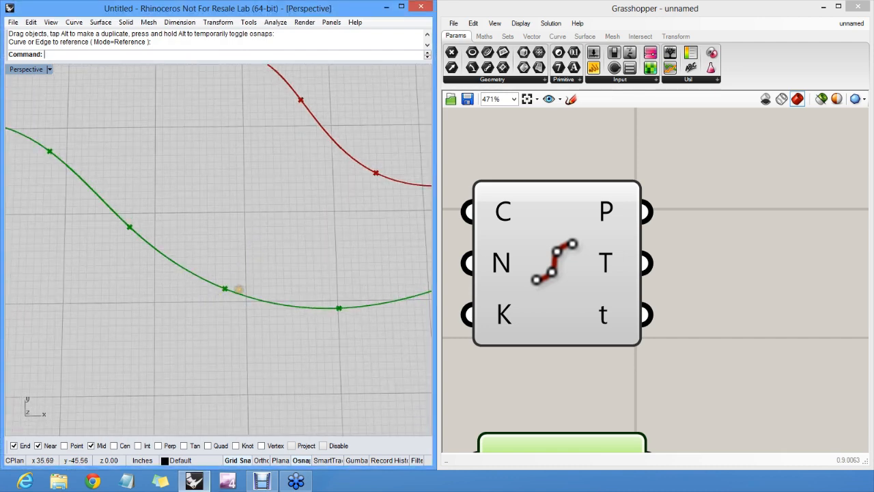
mouse_move(227, 290)
left_mouse_down()
mouse_move(324, 333)
mouse_move(318, 340)
left_mouse_up()
mouse_move(129, 228)
left_mouse_down()
mouse_move(194, 307)
mouse_move(193, 296)
mouse_move(183, 307)
left_mouse_up()
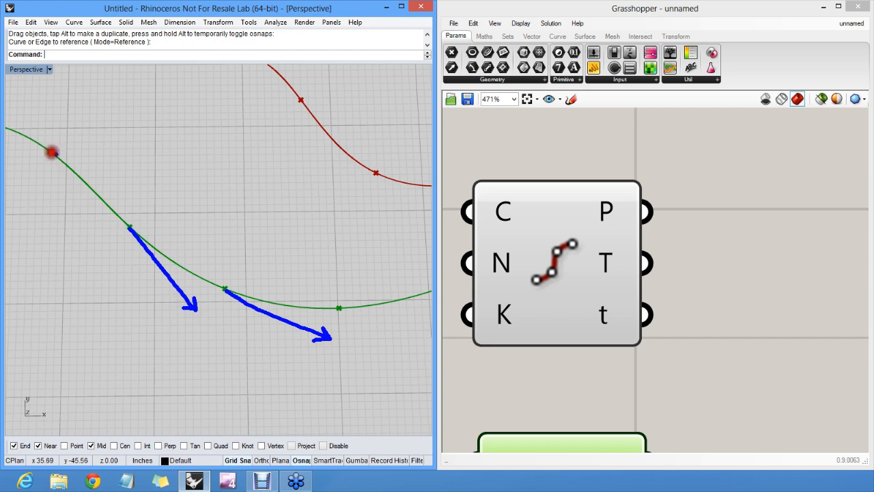
left_click_drag(51, 151, 133, 209)
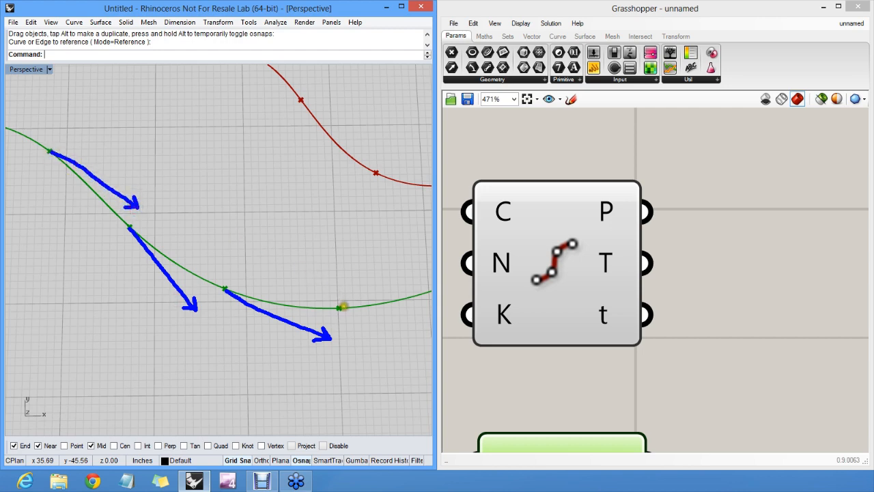
mouse_move(339, 308)
left_mouse_down()
mouse_move(418, 316)
mouse_move(408, 322)
left_mouse_up()
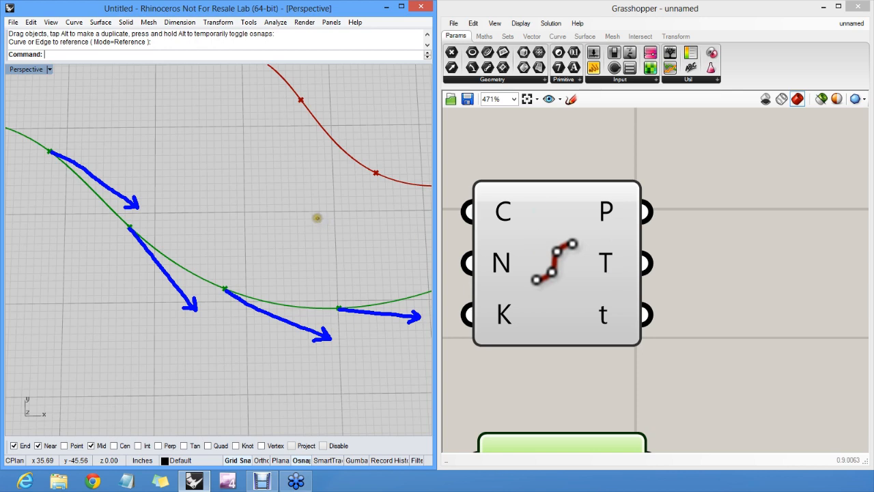
key("Escape")
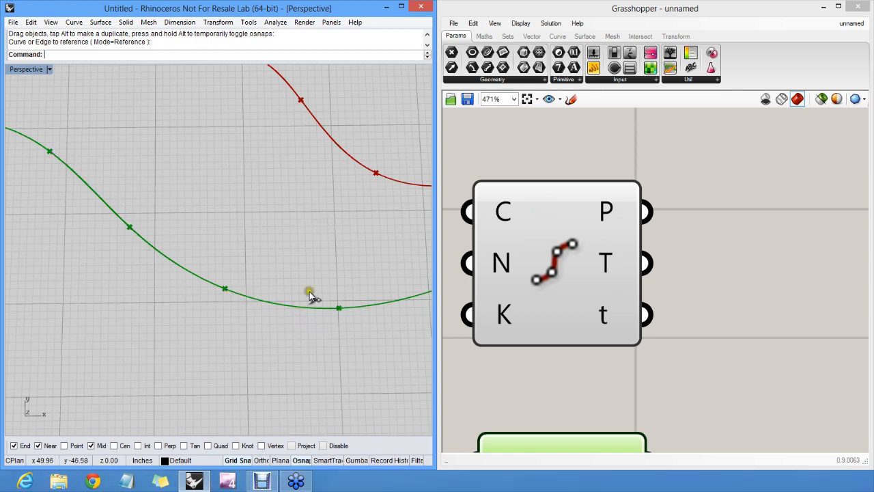
scroll(286, 273, "down", 6)
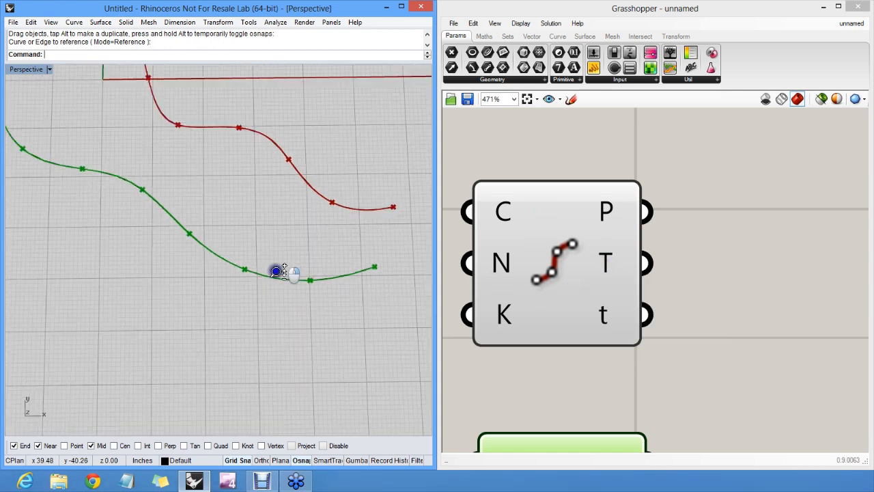
scroll(295, 276, "down", 4)
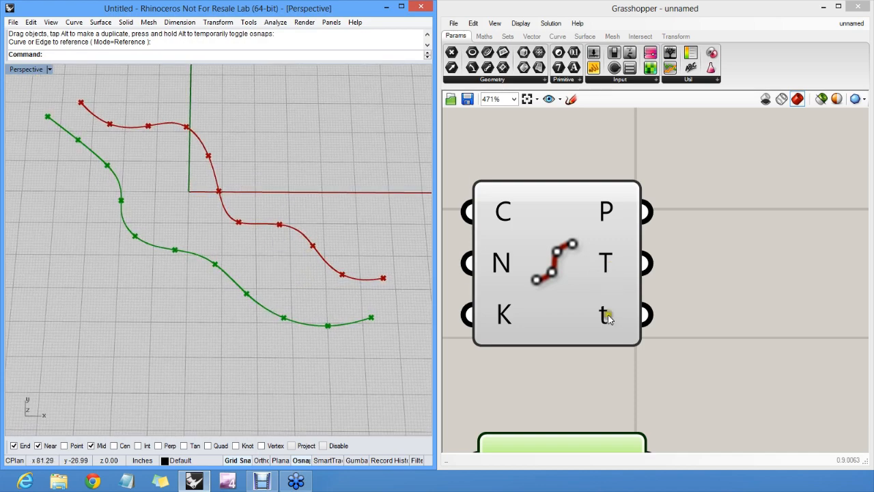
Step: Examine the t parameter output of the first Divide Curve against the division points along both curves
mouse_move(604, 317)
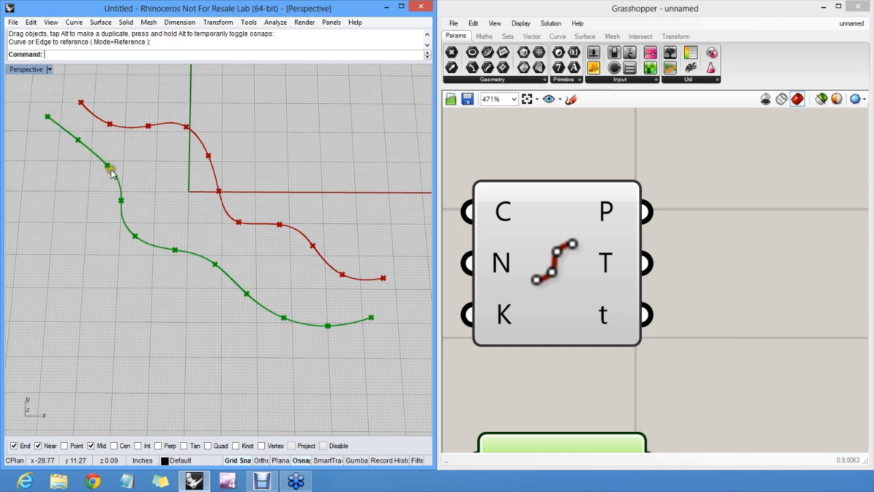
right_click_drag(113, 167, 124, 184, "shift")
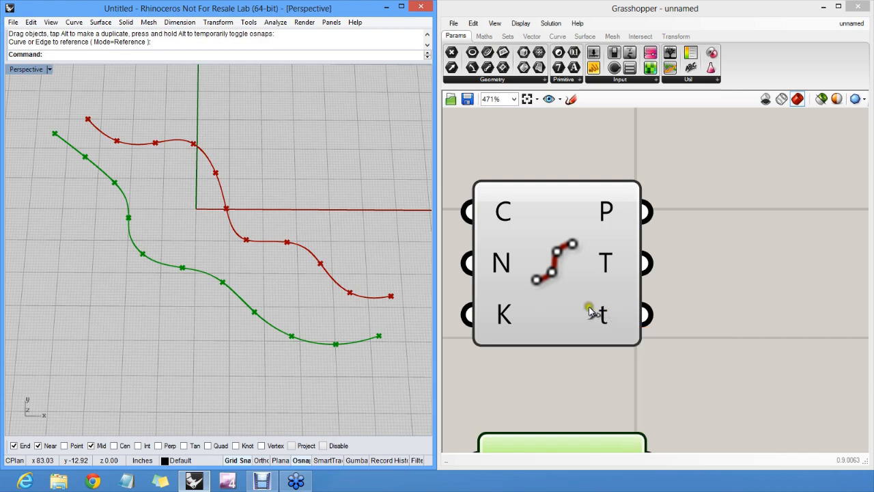
scroll(306, 278, "down", 1)
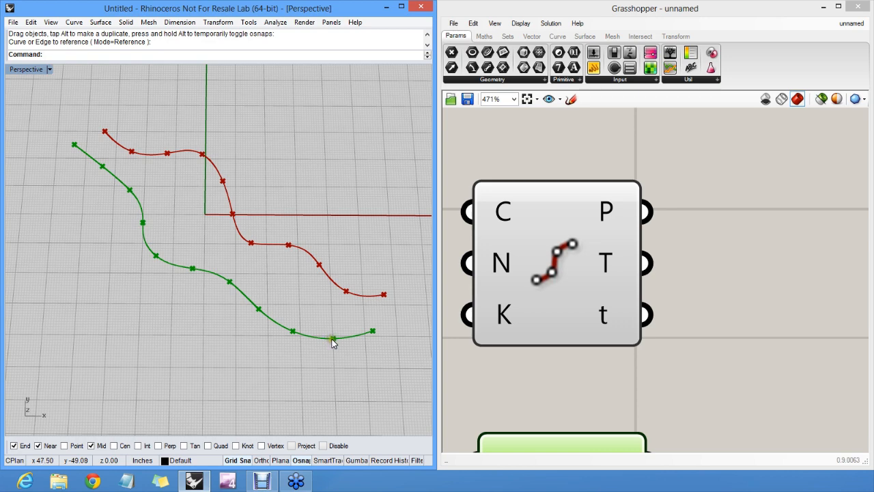
Step: Add a Line component that creates a line between two points, beside the two Divide Curve components
left_click(672, 211)
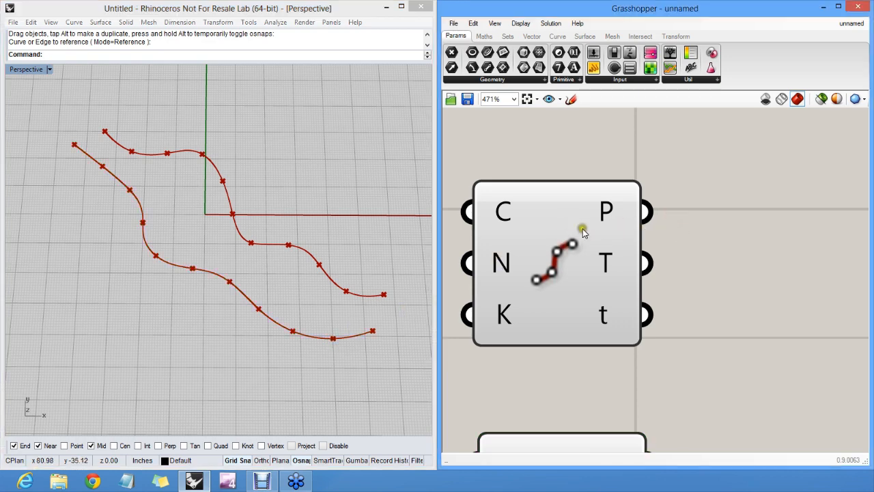
scroll(581, 239, "down", 4)
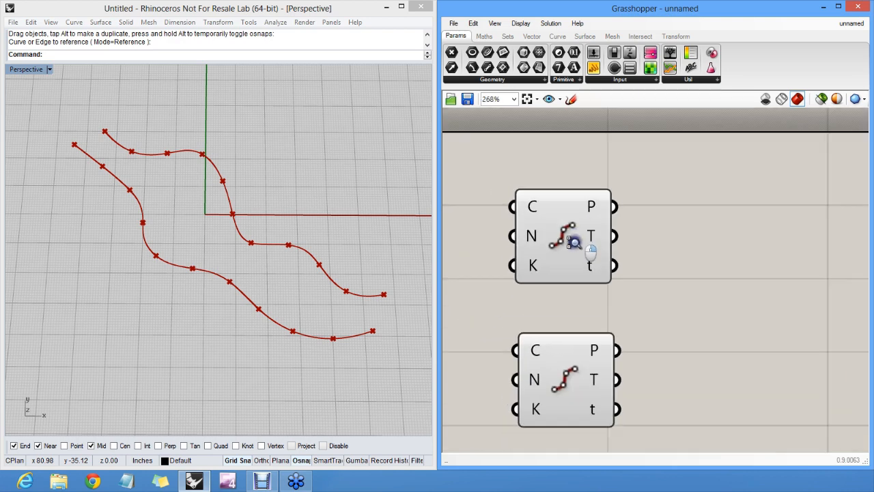
double_click(688, 280)
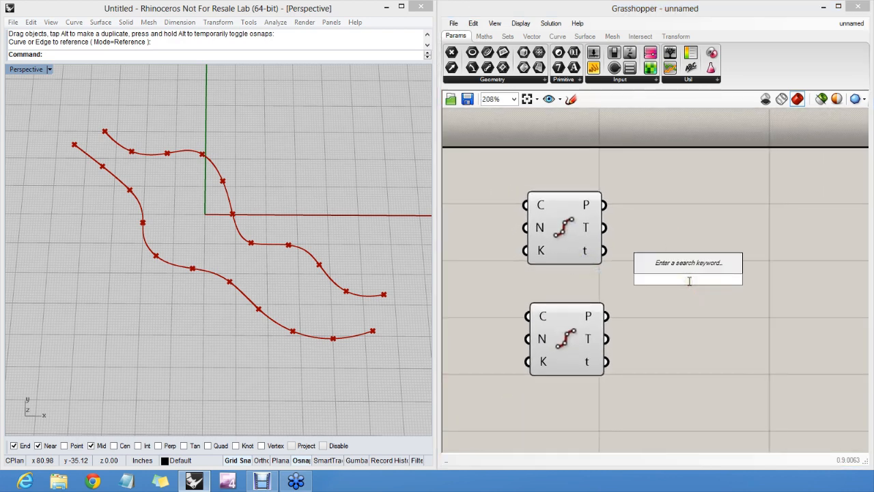
type("line")
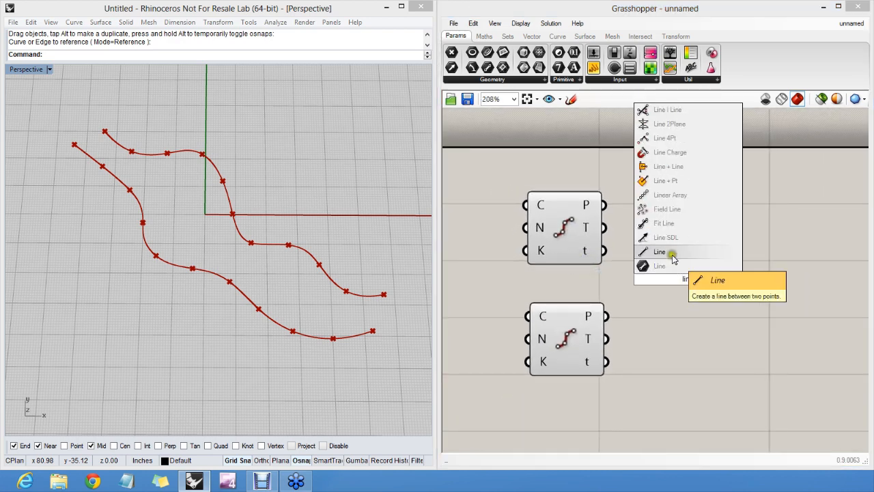
left_click(672, 252)
left_click_drag(675, 274, 704, 283)
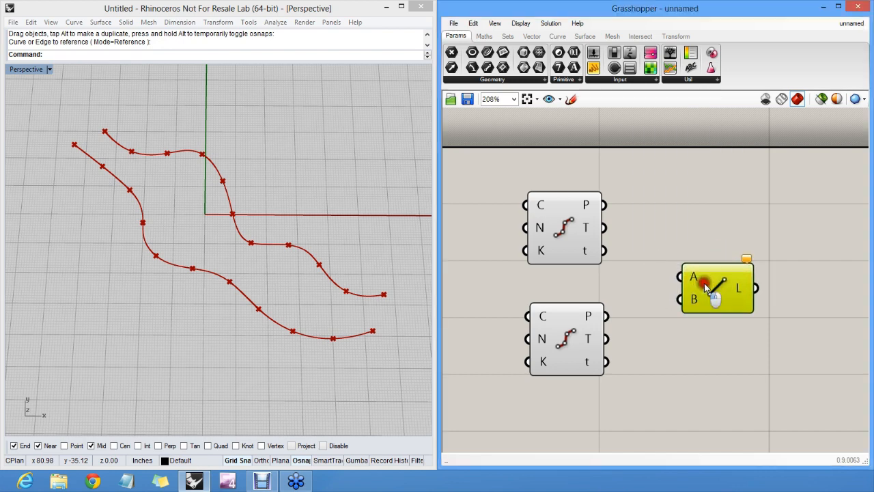
left_click(696, 240)
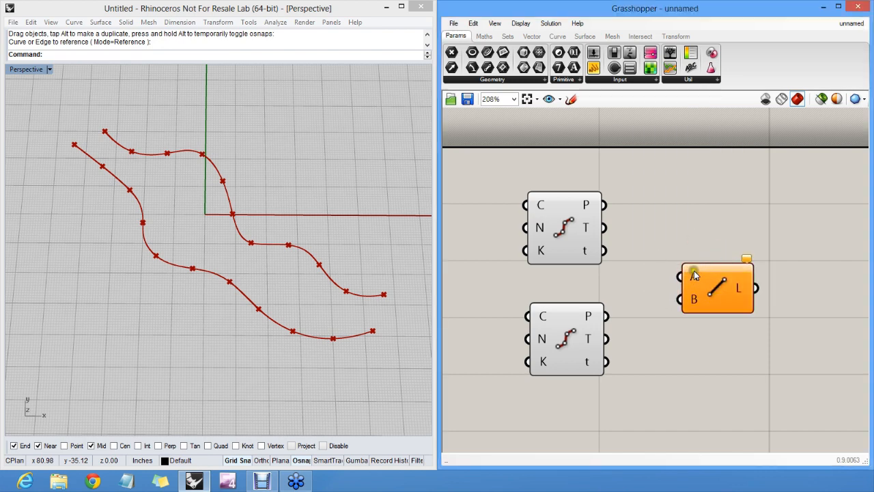
Step: Wire the first Divide Curve's P output to the Line's A input and the second's P output to its B input
mouse_move(694, 277)
left_click_drag(594, 209, 677, 272)
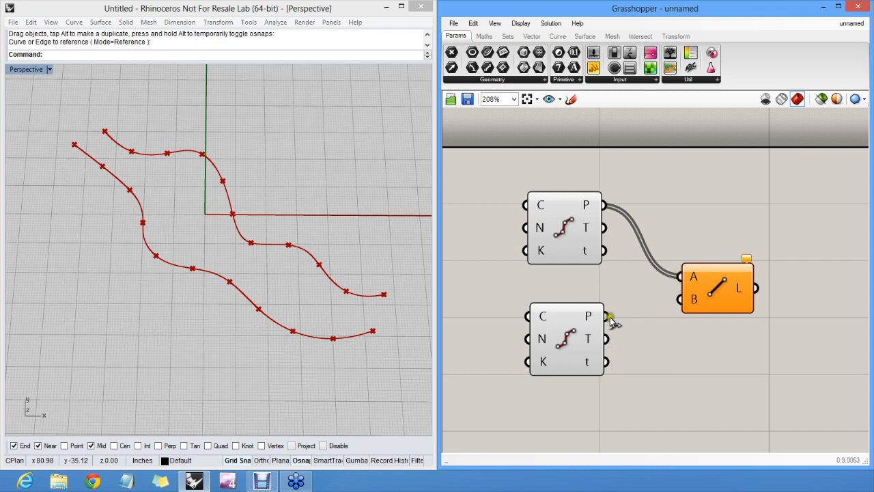
left_click_drag(608, 316, 678, 304)
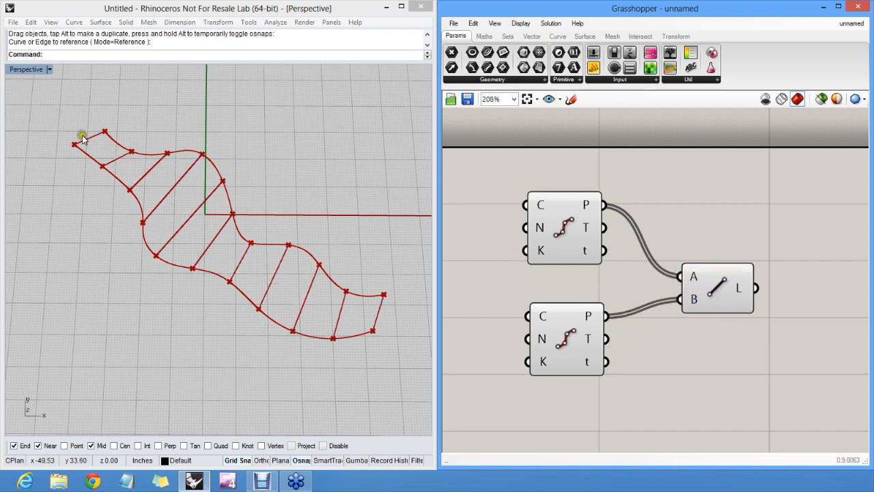
mouse_move(742, 288)
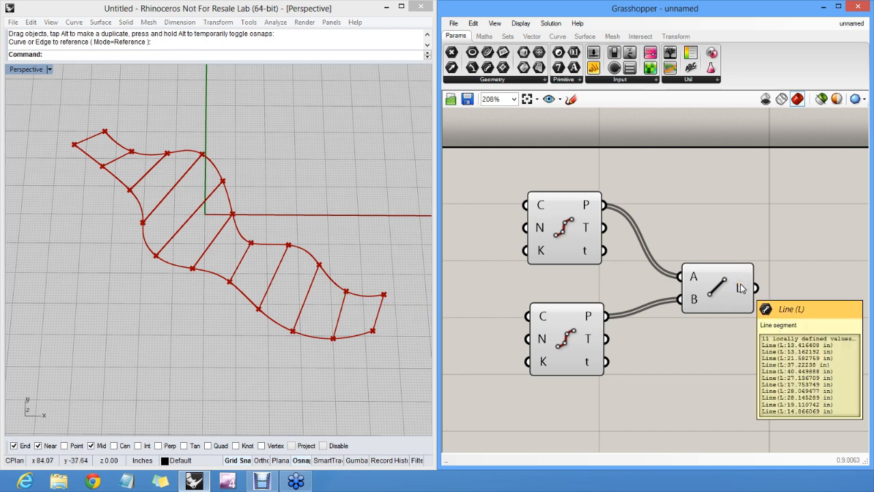
Step: Space the Line component farther from the Divide Curve components and move the second Divide Curve closer to the first
left_click_drag(714, 278, 728, 270)
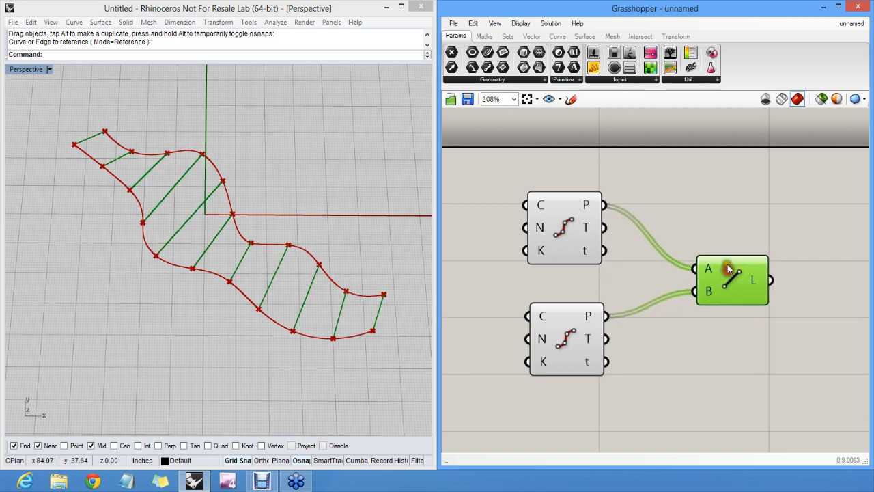
left_click(716, 218)
right_click_drag(685, 221, 655, 224)
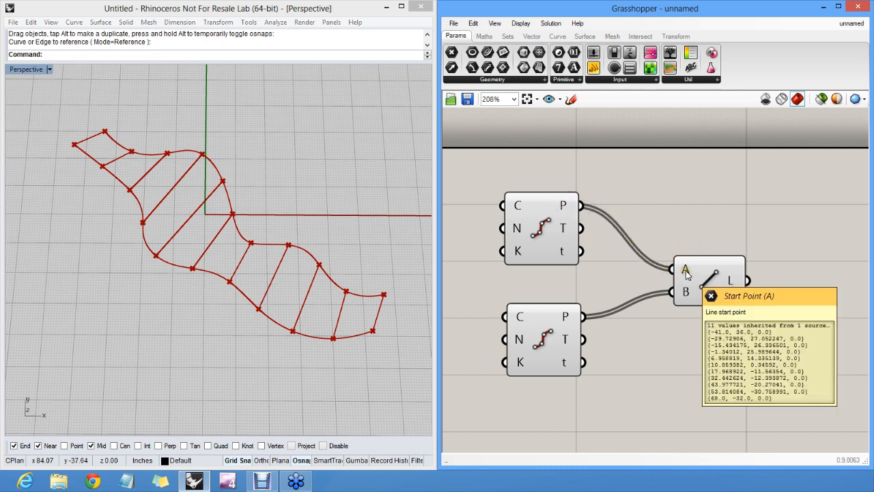
left_click_drag(711, 282, 739, 273)
left_click(726, 225)
left_click_drag(560, 343, 560, 332)
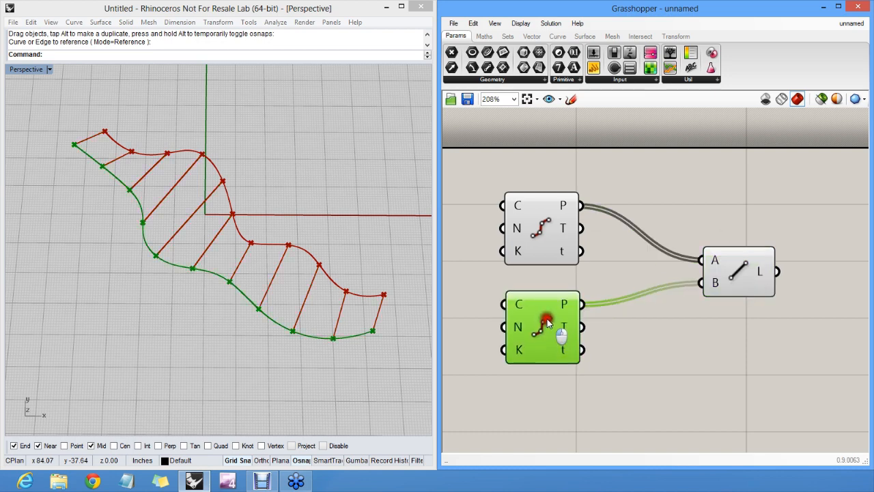
left_click(601, 277)
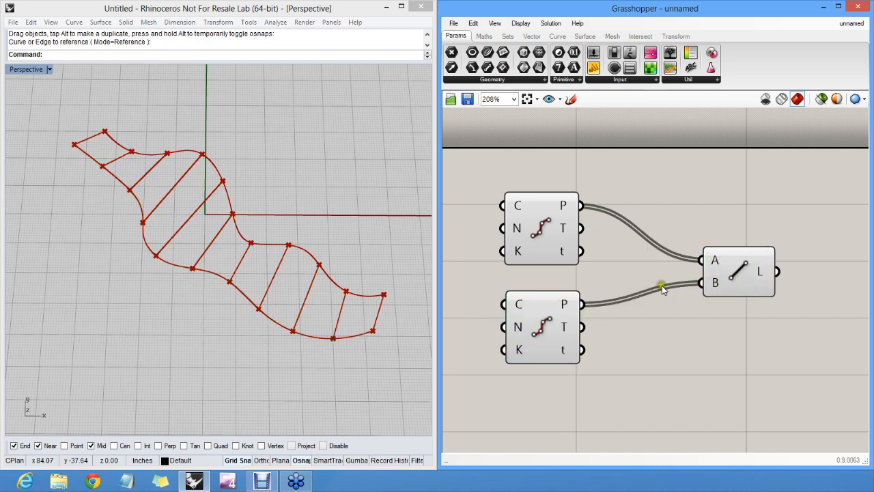
Step: Try to feed the Line's L output back into the second Divide Curve's N input, and undo that connection
left_click_drag(509, 306, 704, 284)
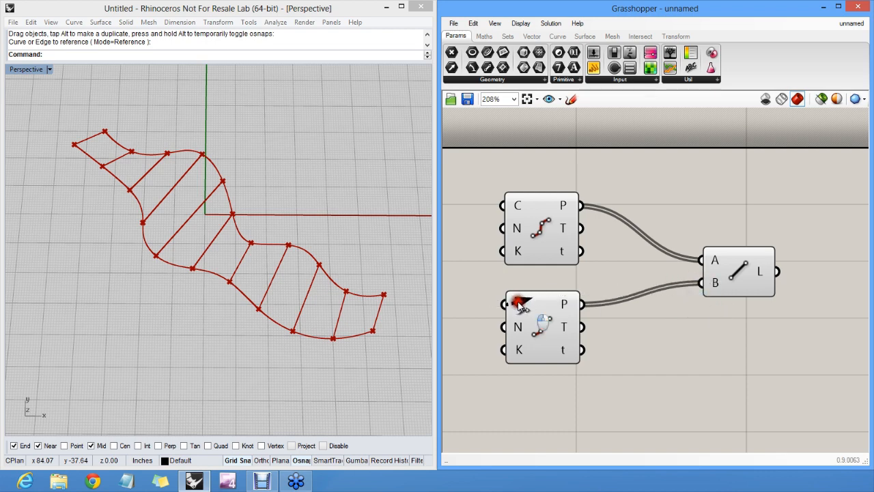
left_click_drag(590, 328, 779, 275)
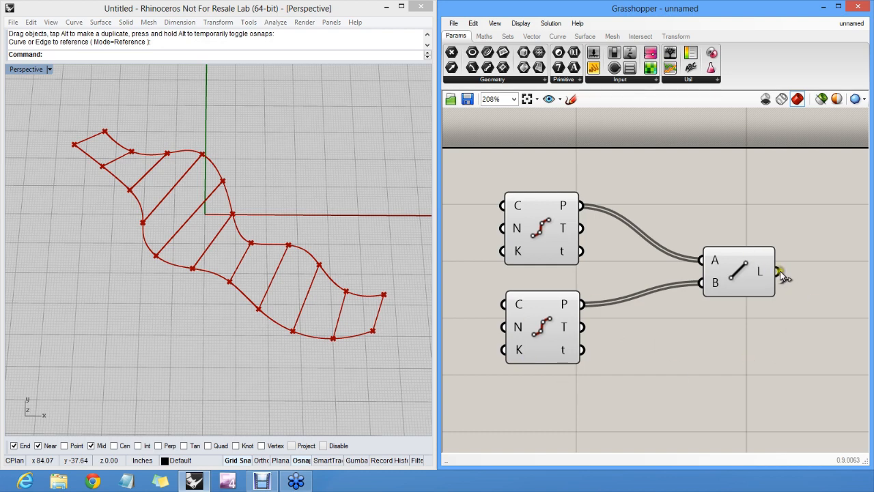
left_click_drag(782, 274, 509, 332)
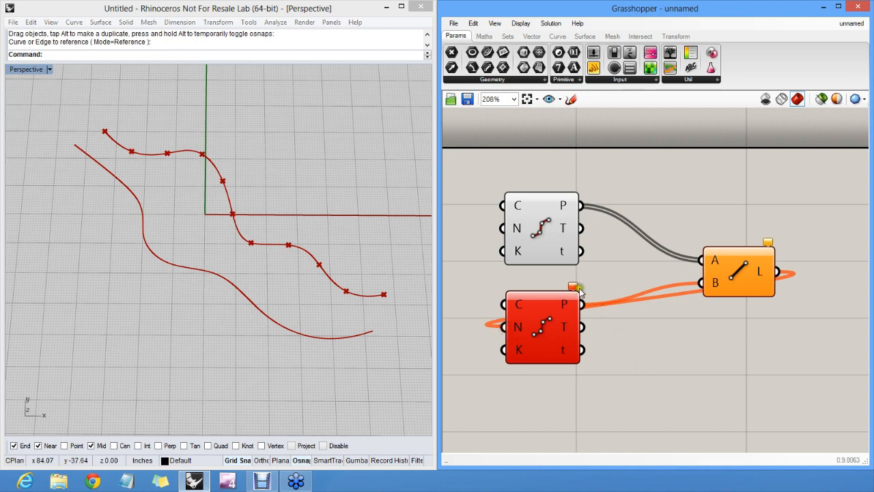
mouse_move(575, 288)
key("ctrl+z")
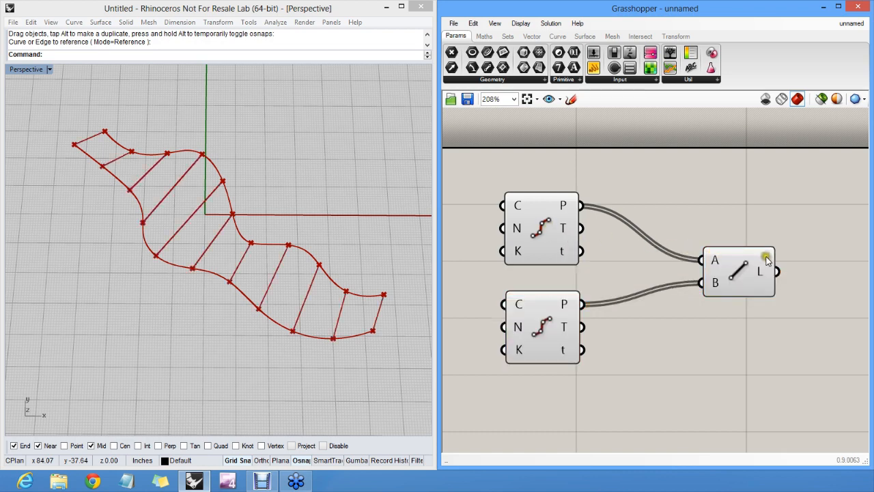
Step: Move both Divide Curve components closer to the Line component
left_click_drag(751, 270, 747, 267)
left_click(733, 222)
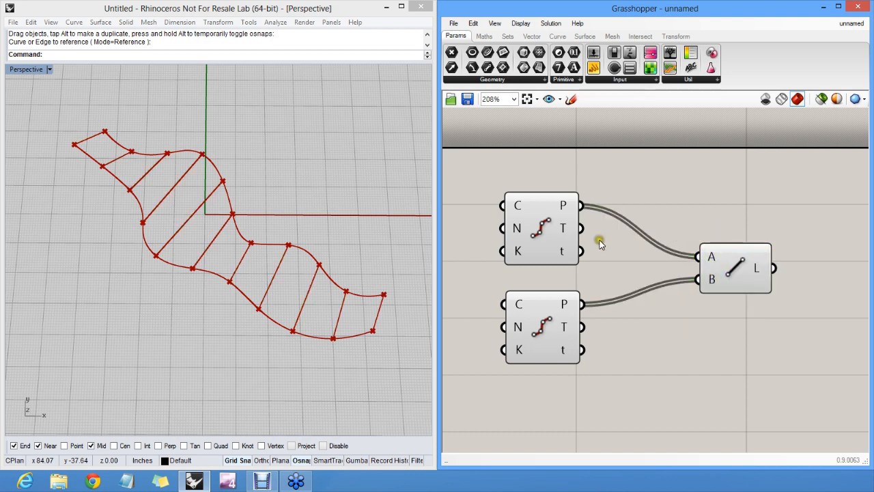
left_click_drag(533, 231, 577, 221)
left_click_drag(537, 341, 583, 345)
left_click(577, 288)
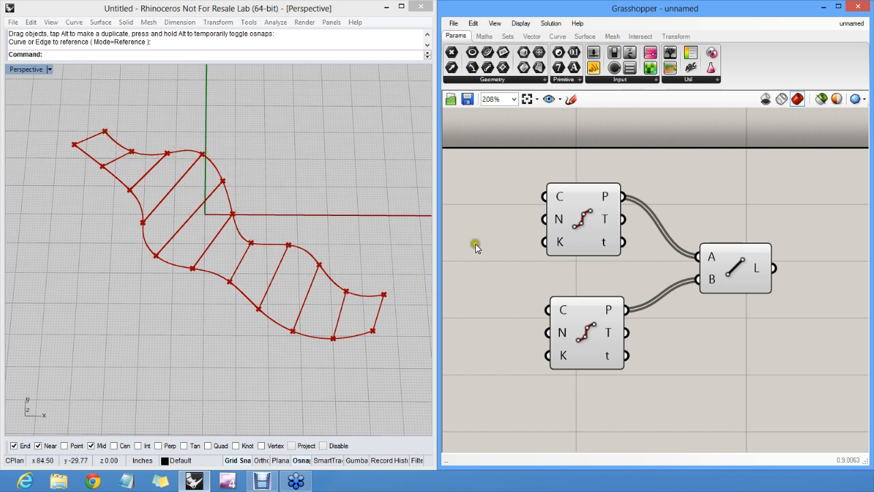
Step: Set the first Divide Curve's N input to the integer 20
right_click(559, 219)
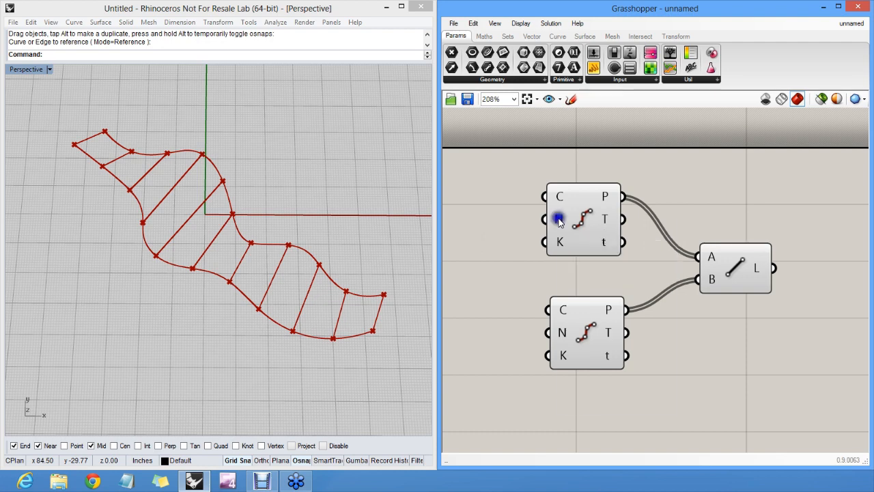
left_click(617, 326)
key("BackSpace")
key("BackSpace")
type("20")
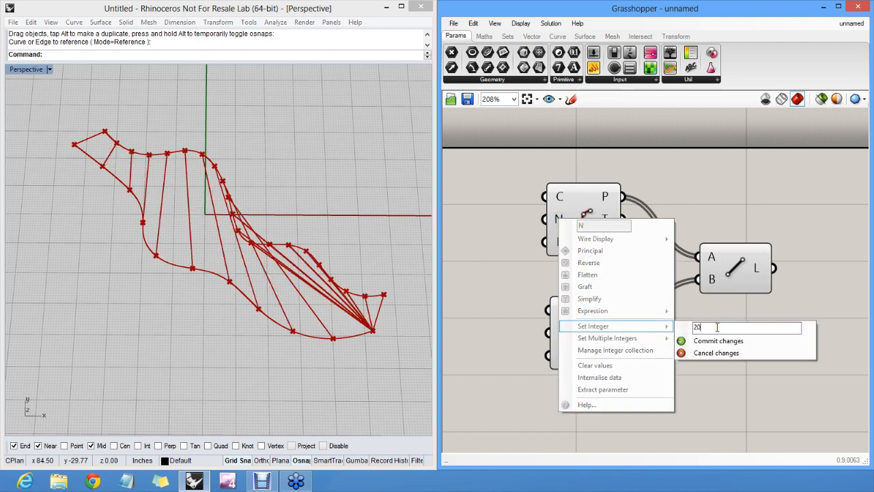
left_click(514, 269)
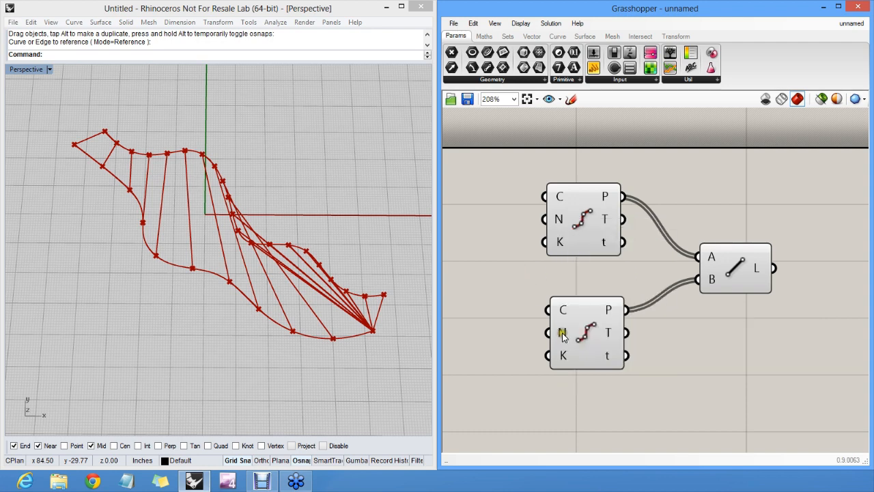
Step: Set the second Divide Curve's N input to the integer 20 as well
right_click(561, 334)
mouse_move(642, 384)
type("2")
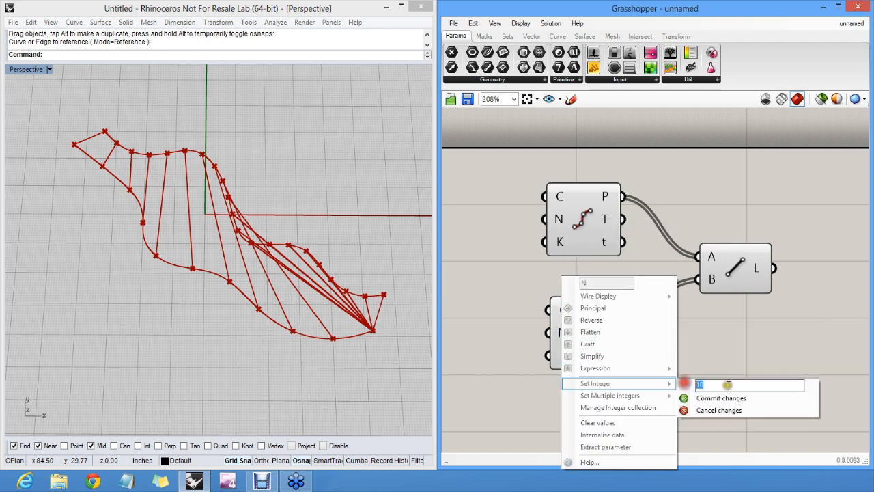
type("0")
left_click(522, 279)
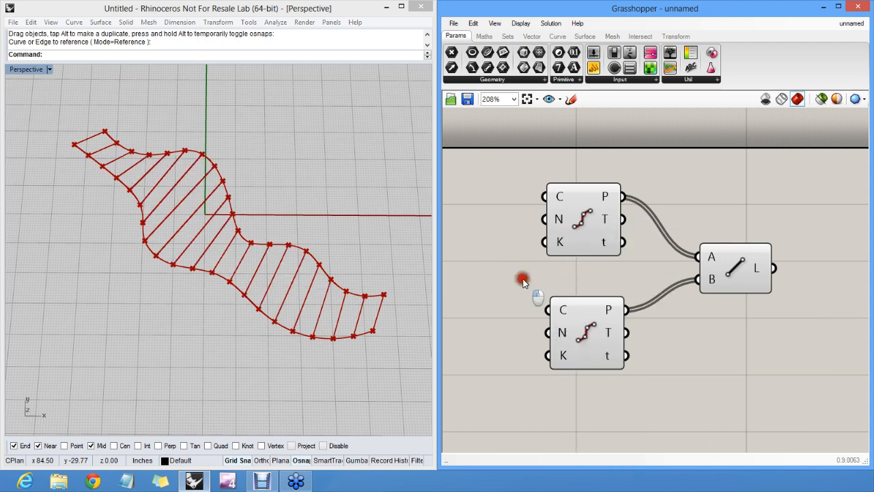
Step: Stack the two Divide Curve components closely and shift all three components over to free space before their inputs
left_click_drag(577, 327, 585, 319)
left_click_drag(582, 219, 594, 236)
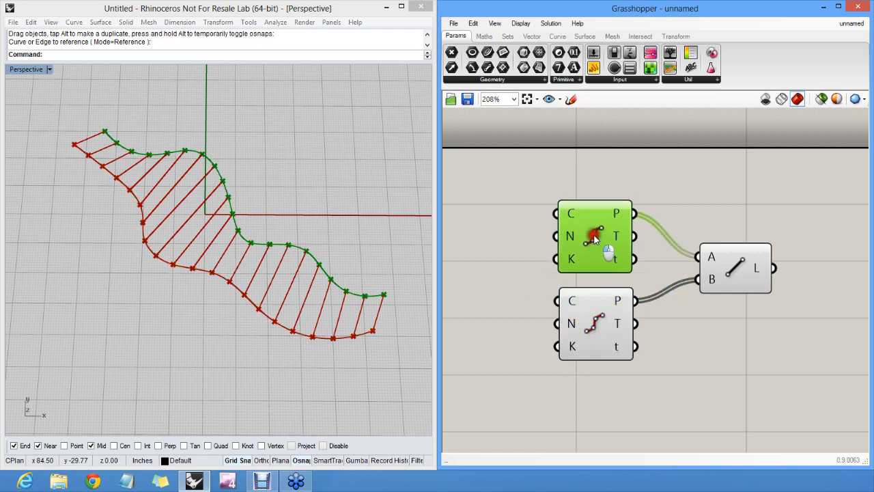
left_click(547, 239)
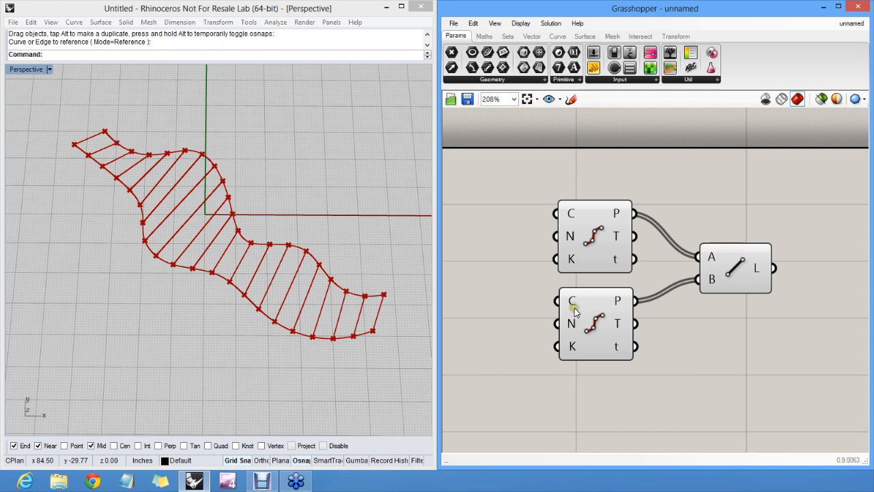
left_click_drag(742, 333, 601, 246)
left_click_drag(598, 247, 684, 252)
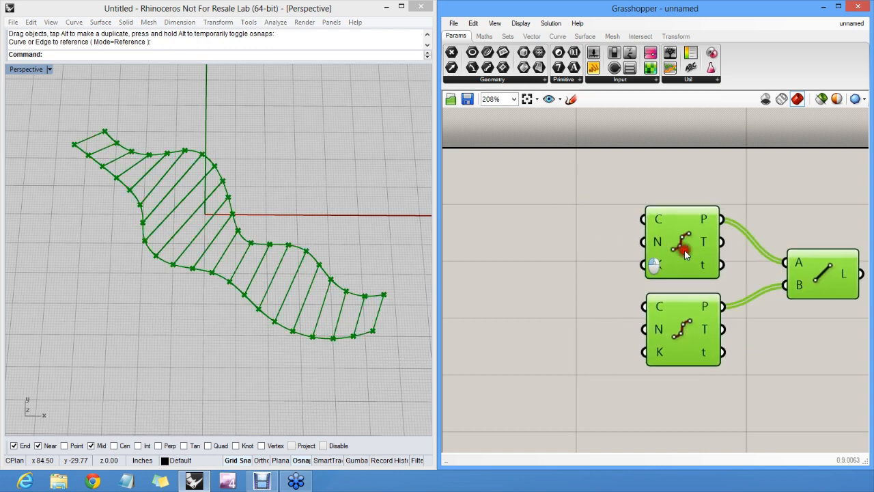
left_click(560, 256)
right_click_drag(547, 276, 603, 270)
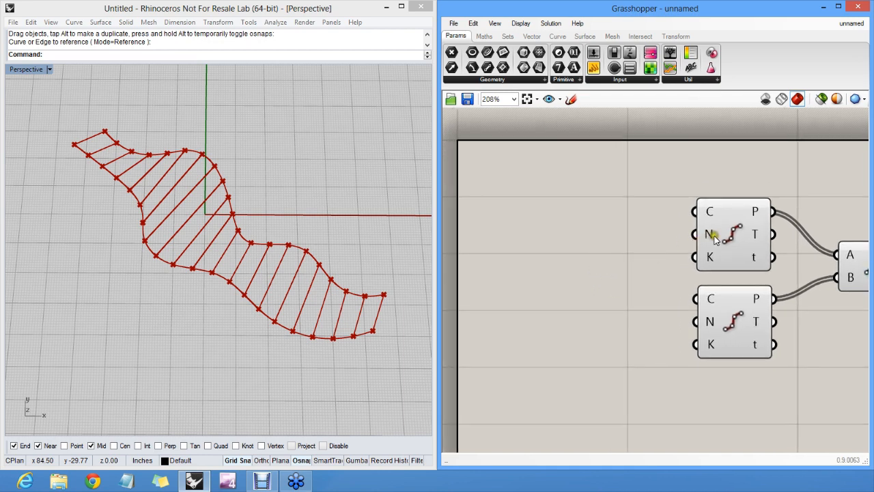
Step: Add an Integer parameter set to 30 and wire it to the N inputs of both Divide Curve components
mouse_move(712, 323)
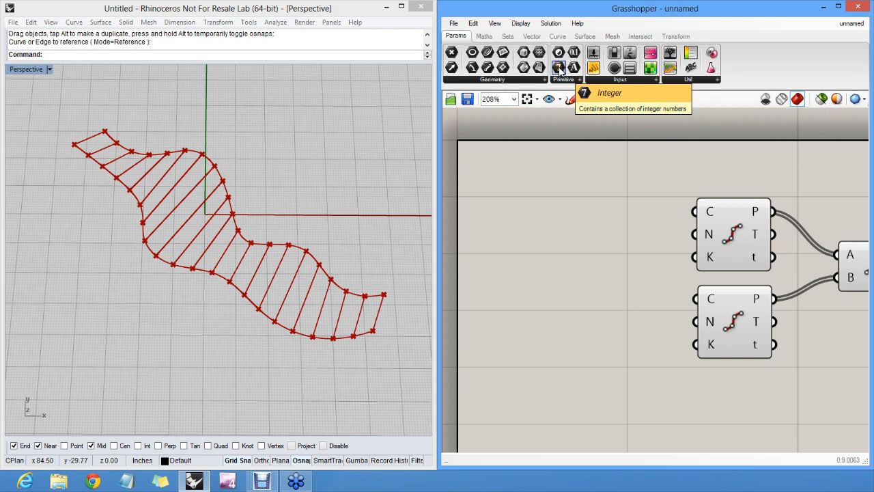
left_click_drag(559, 68, 593, 113)
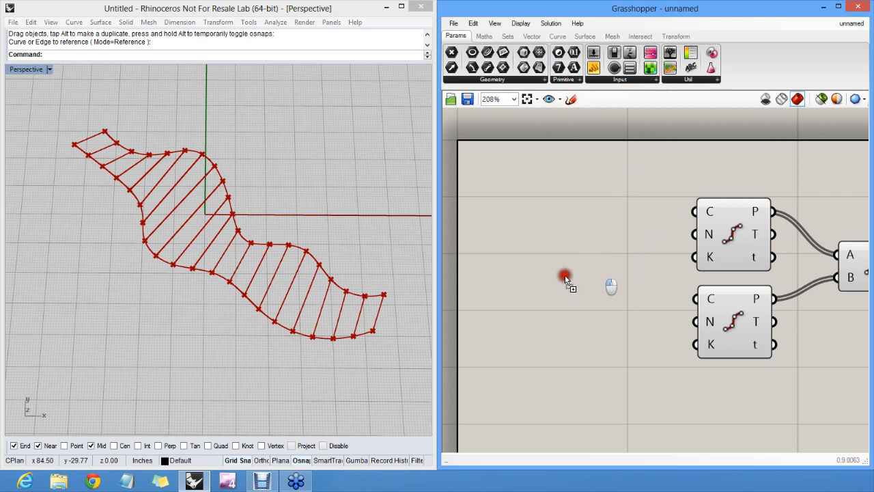
left_click_drag(564, 274, 539, 281)
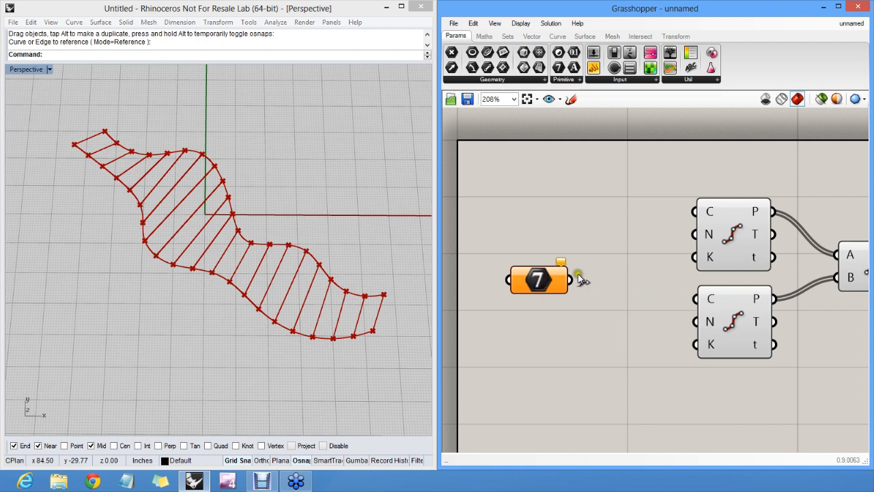
right_click(538, 280)
mouse_move(601, 369)
left_click(705, 372)
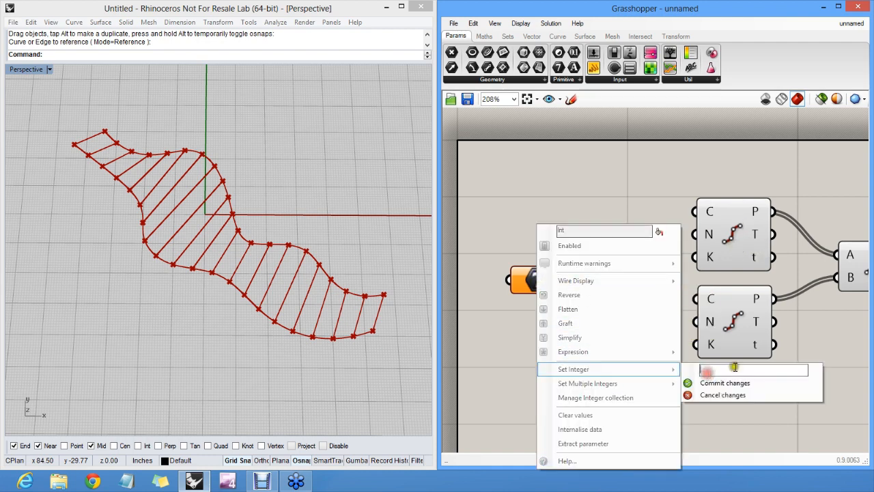
type("30")
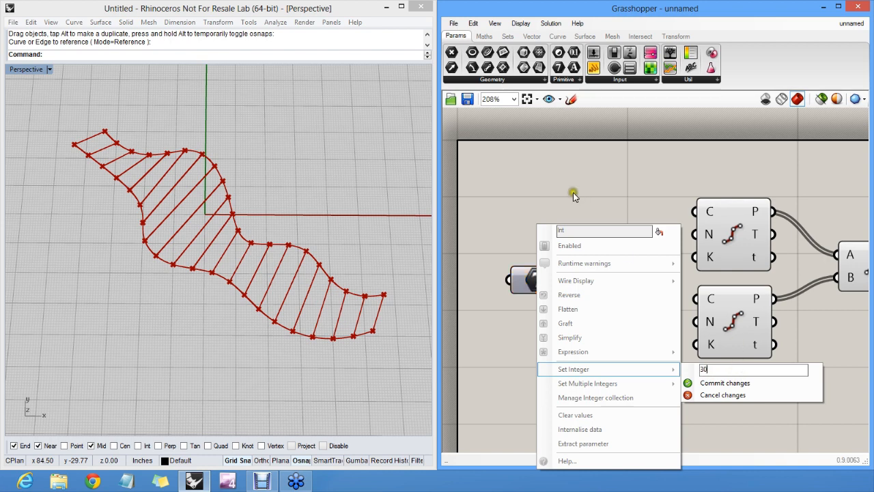
left_click(571, 189)
left_click_drag(575, 282, 695, 321)
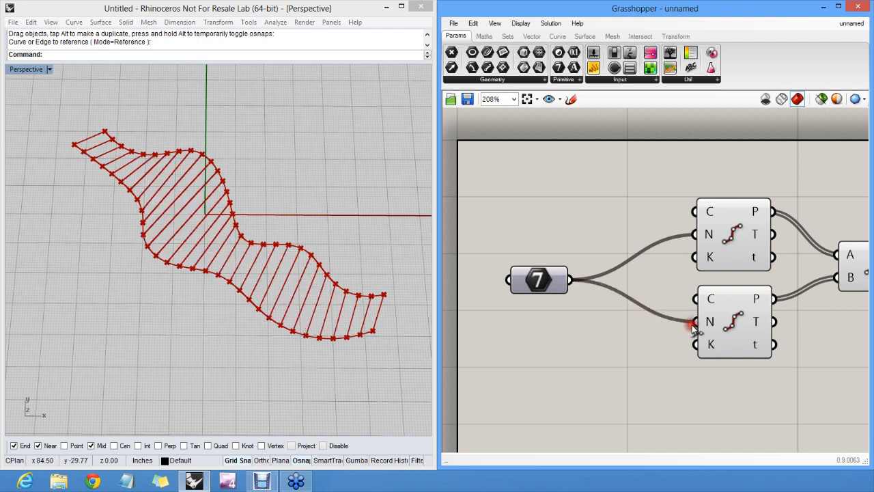
Step: Set the shared Integer parameter to 20 and move it up level with the upper Divide Curve's N input
right_click(534, 279)
mouse_move(592, 369)
left_click(702, 366)
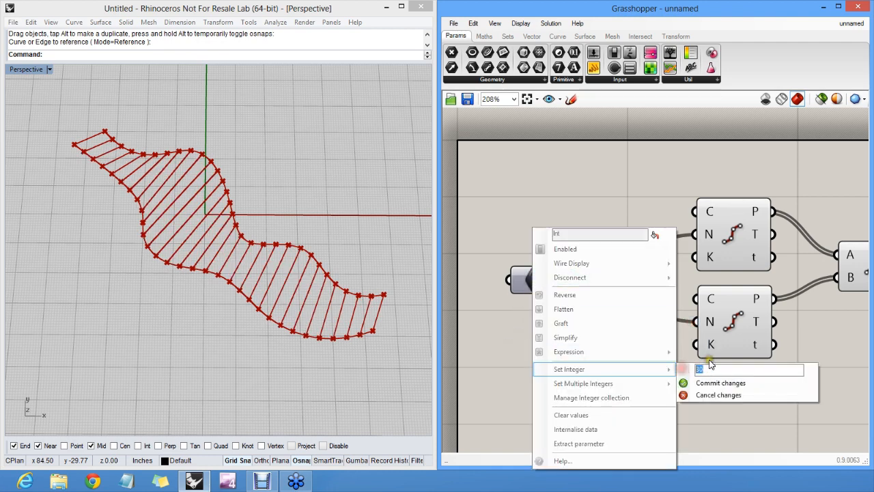
type("25")
key("BackSpace")
type("15")
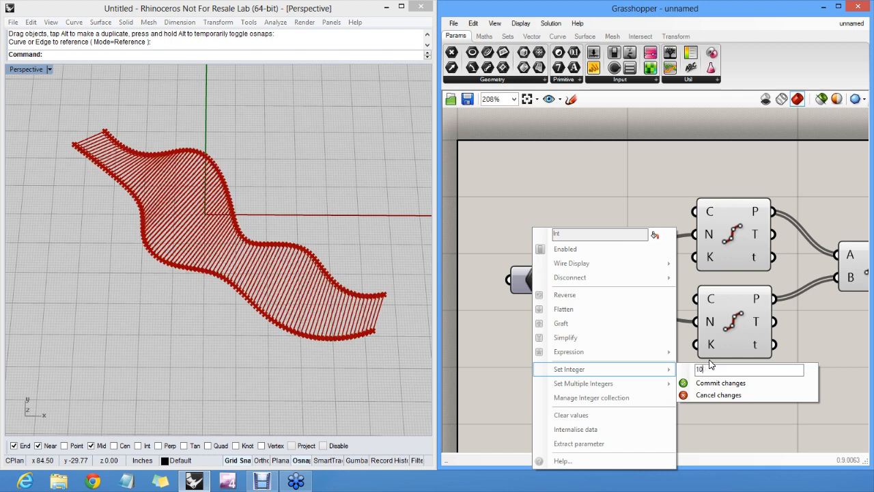
type("20")
left_click(517, 189)
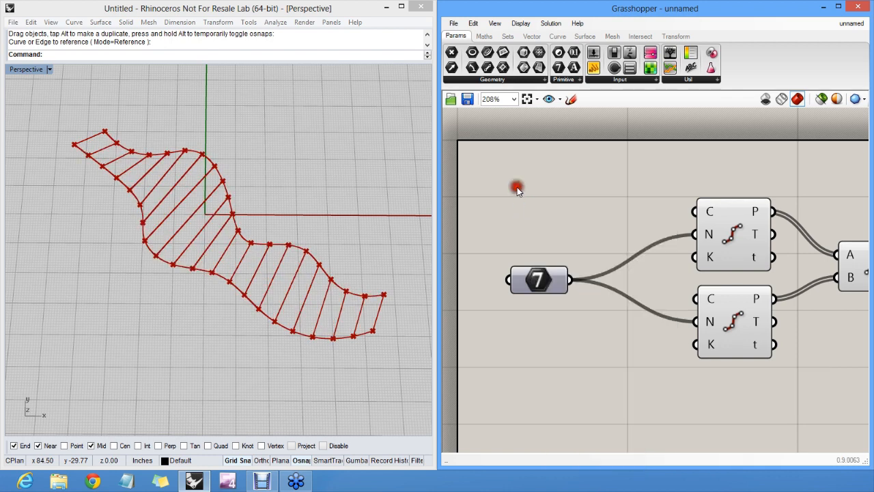
left_click_drag(540, 279, 533, 234)
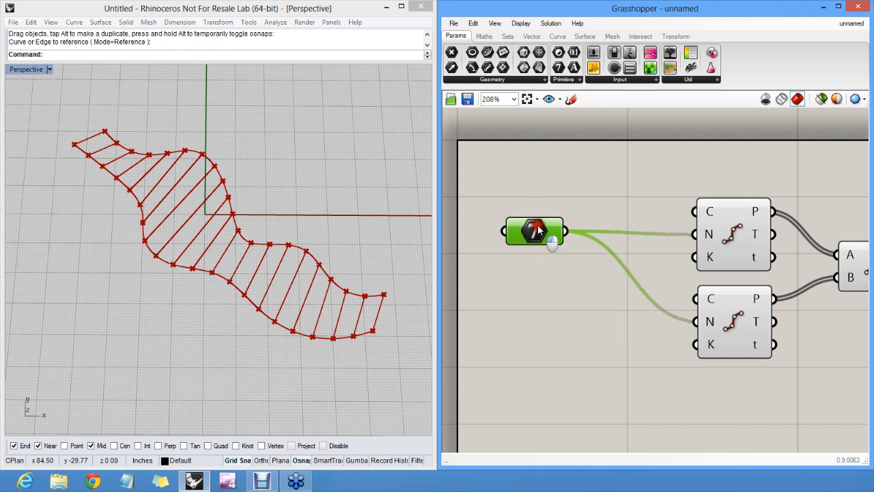
left_click(554, 225)
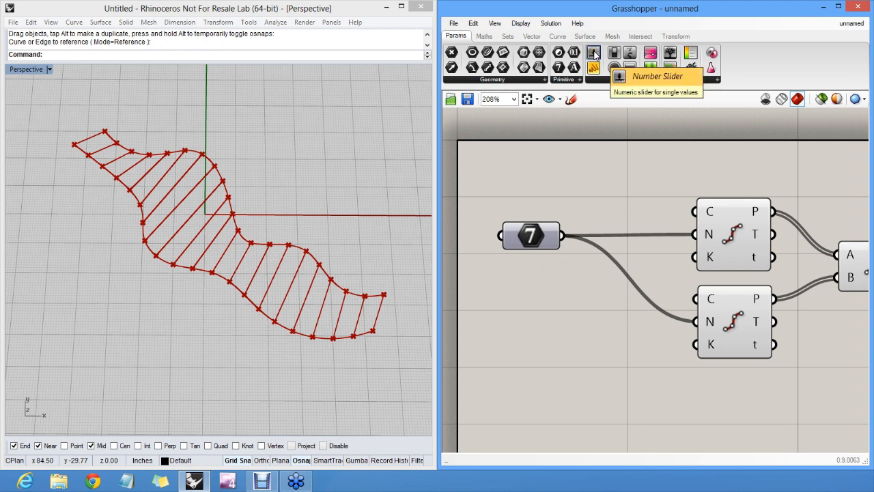
Step: Add a Number Slider below the Integer parameter and set its rounding to integers
left_click_drag(593, 54, 591, 320)
left_click(592, 281)
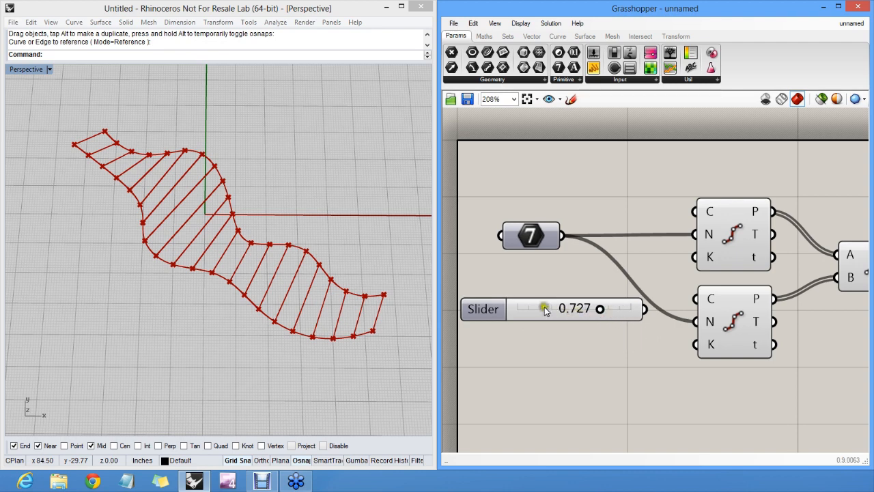
right_click(544, 306)
left_click(584, 359)
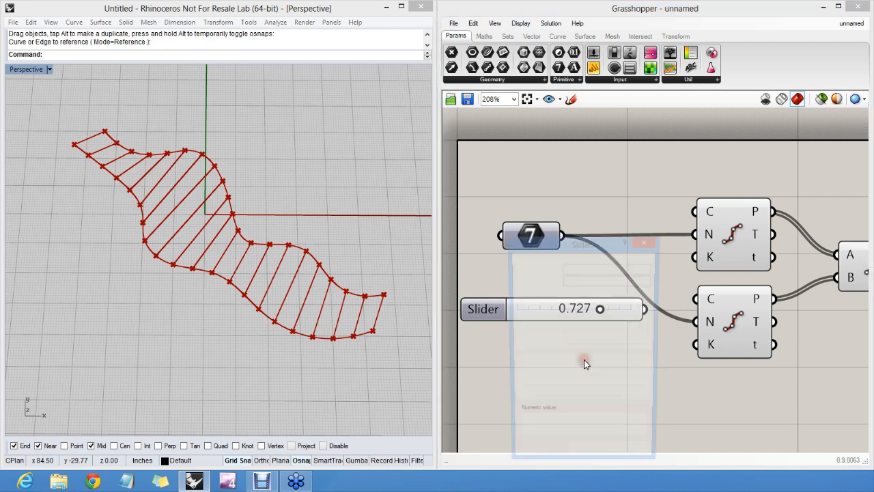
left_click_drag(585, 248, 559, 172)
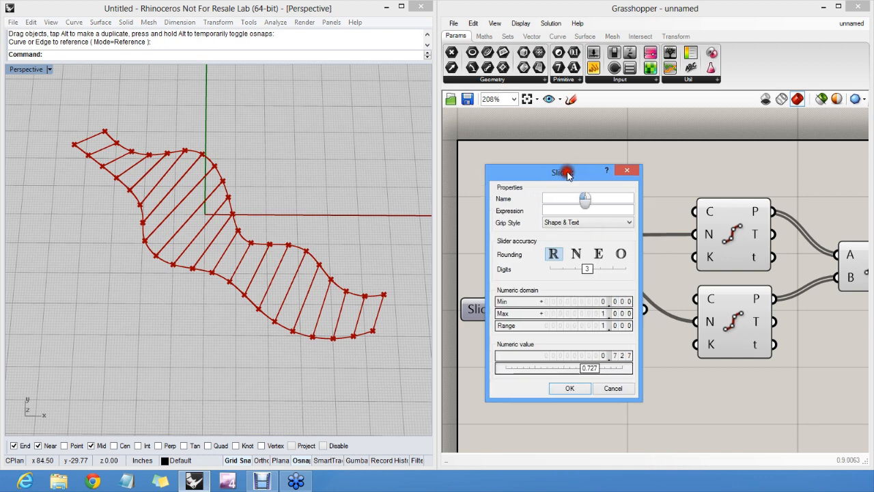
left_click(577, 254)
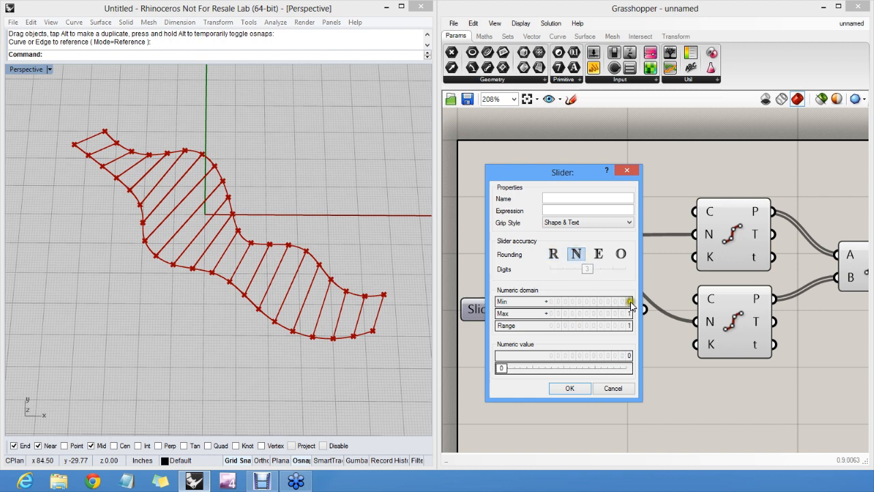
Step: Set the slider's numeric domain to a minimum of 1 and a maximum of 100
double_click(631, 302)
type("1")
key("Return")
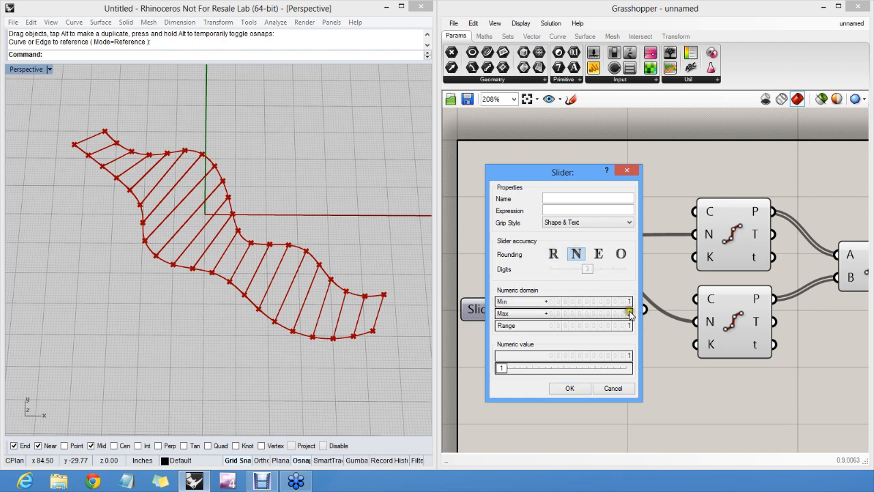
double_click(626, 313)
type("100")
key("Return")
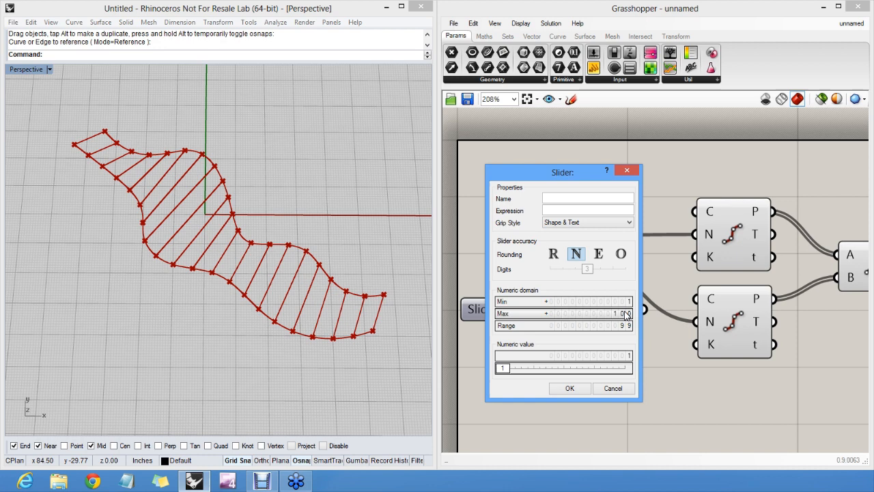
left_click(570, 388)
Step: Set the slider to 100 and wire it to both Divide Curve N inputs in place of the Integer parameter
left_click_drag(528, 312, 694, 234)
left_click_drag(655, 309, 695, 322)
left_click_drag(590, 312, 587, 286)
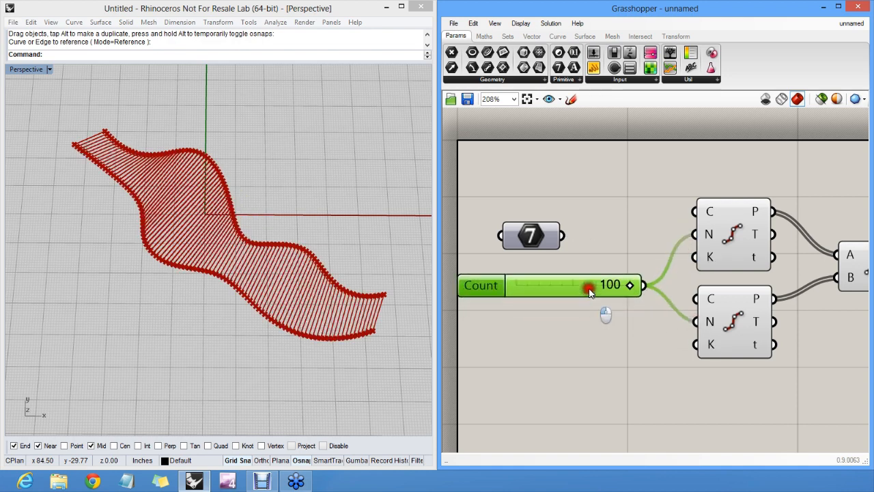
Step: Delete the disconnected Integer parameter and set the Count slider to 45
left_click(531, 236)
key("Delete")
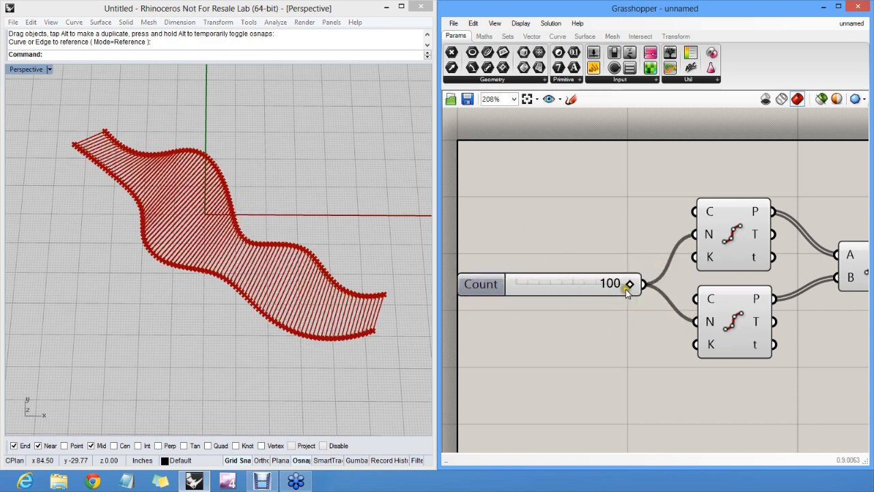
left_click_drag(630, 282, 568, 303)
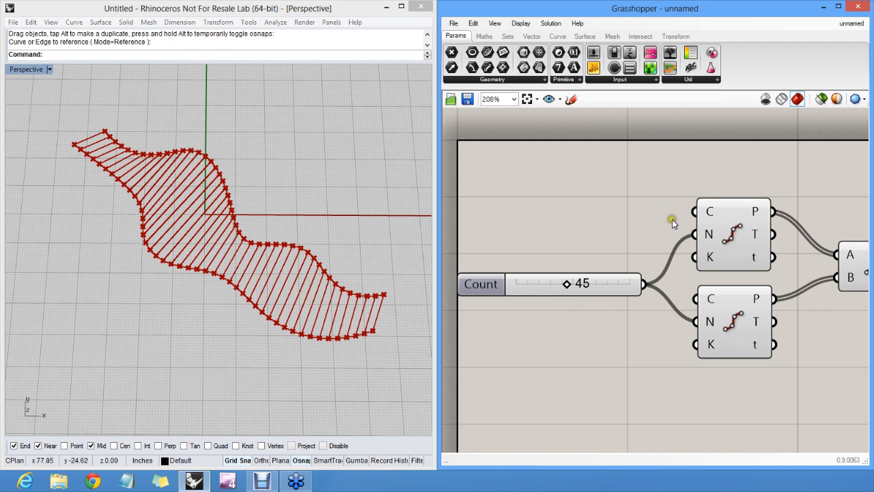
Step: Align the Count slider and the Line component midway between the two Divide Curve components
right_click_drag(620, 234, 593, 237)
scroll(594, 268, "down", 3)
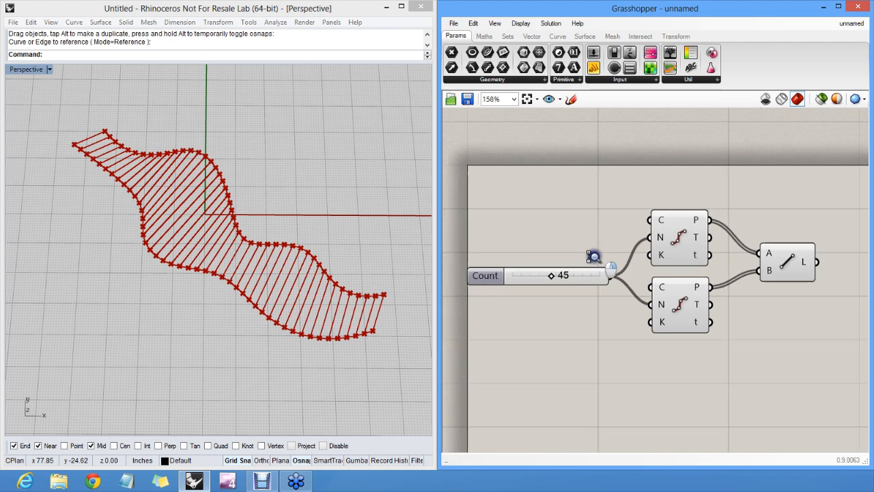
left_click_drag(592, 271, 601, 265)
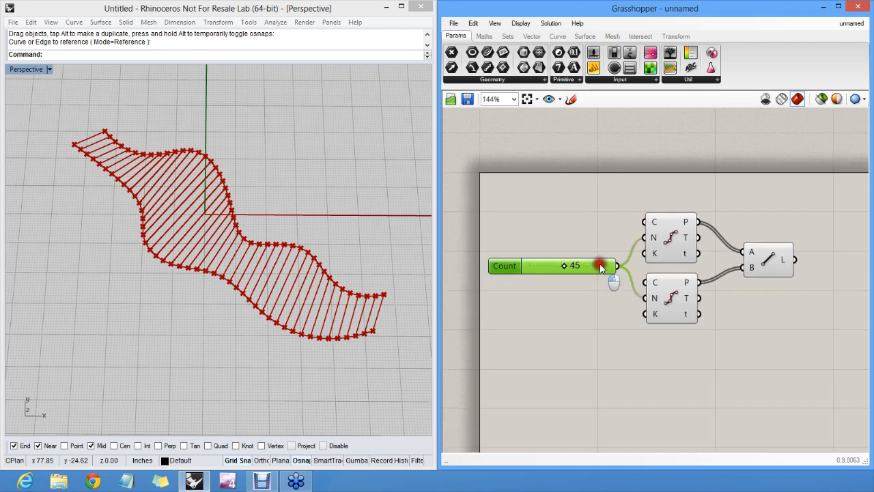
left_click_drag(762, 256, 764, 266)
left_click(764, 230)
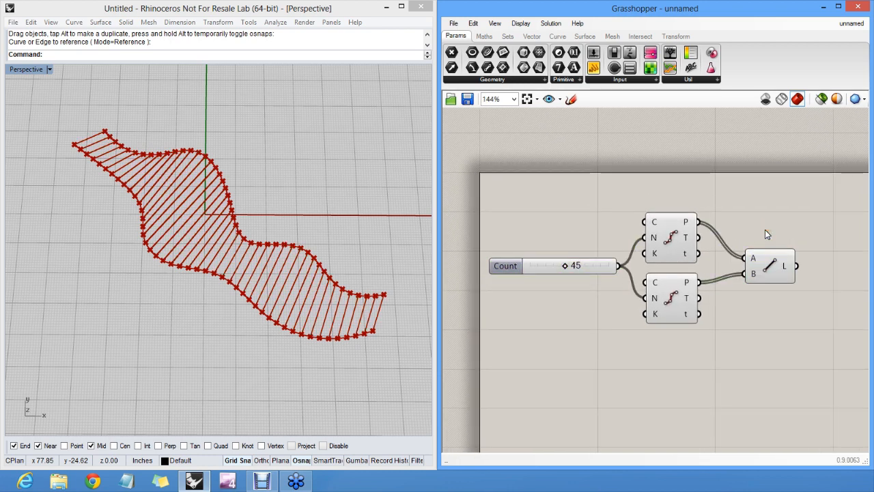
left_click(763, 231)
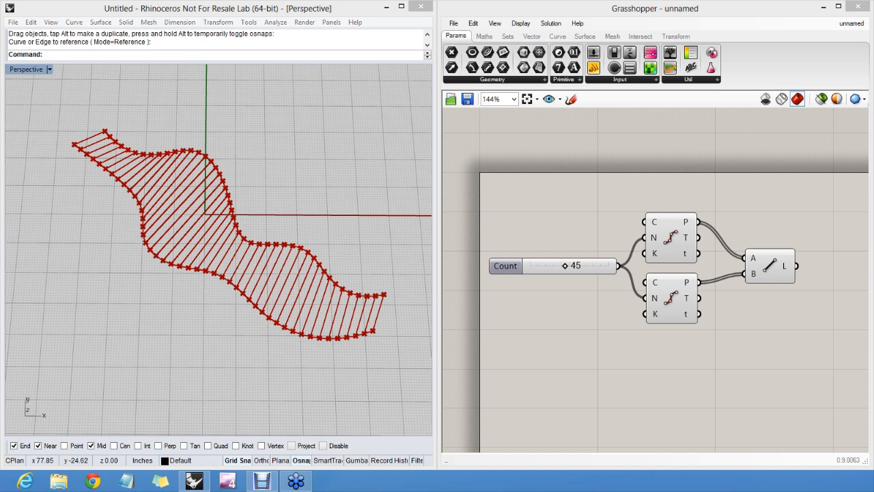
left_click(586, 179)
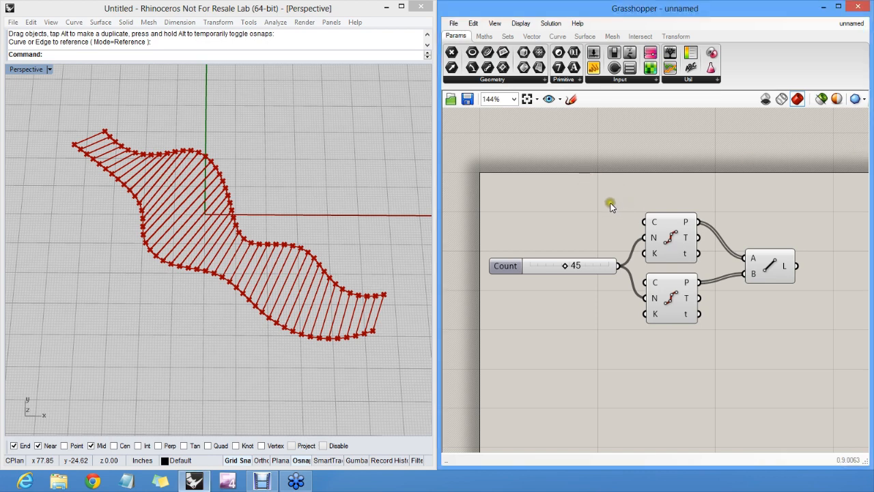
Step: Turn off Draw Icons to show the components as text labels, and turn it back on
scroll(609, 203, "up", 4)
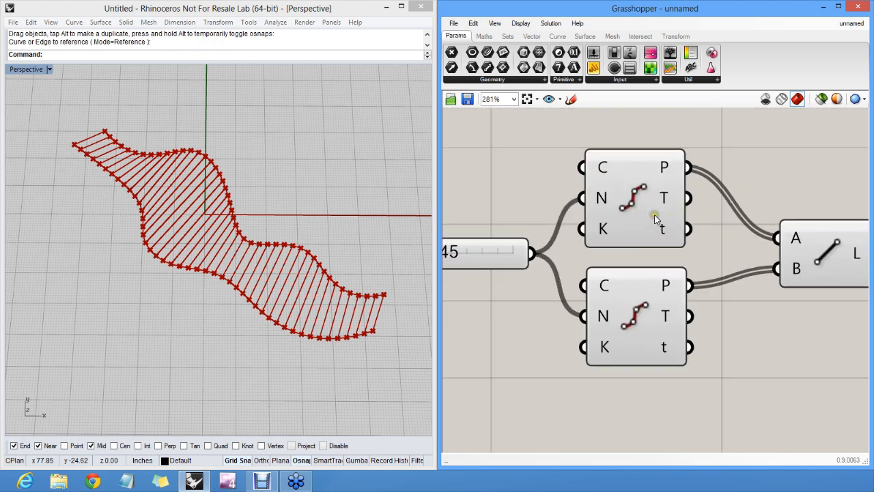
scroll(631, 209, "down", 1)
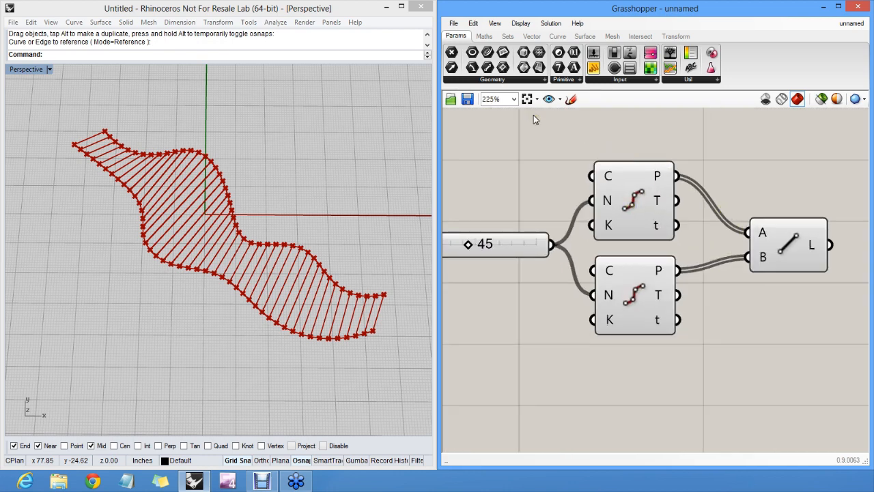
left_click(520, 25)
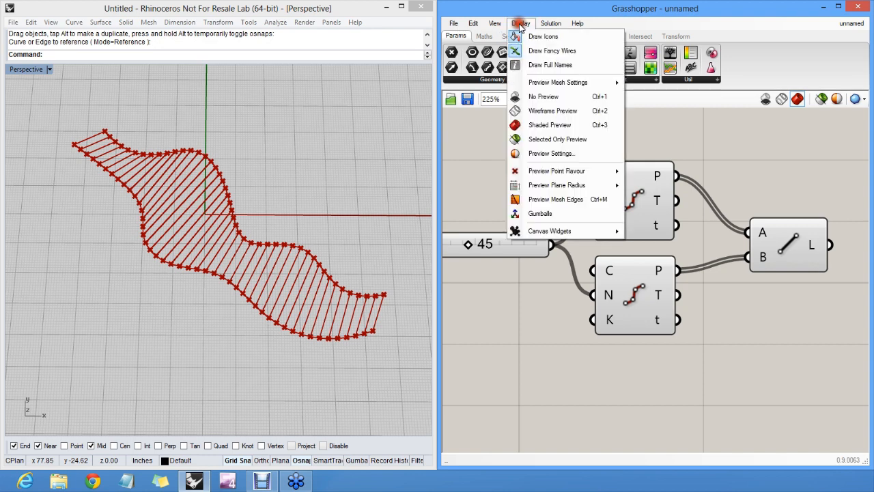
left_click(553, 37)
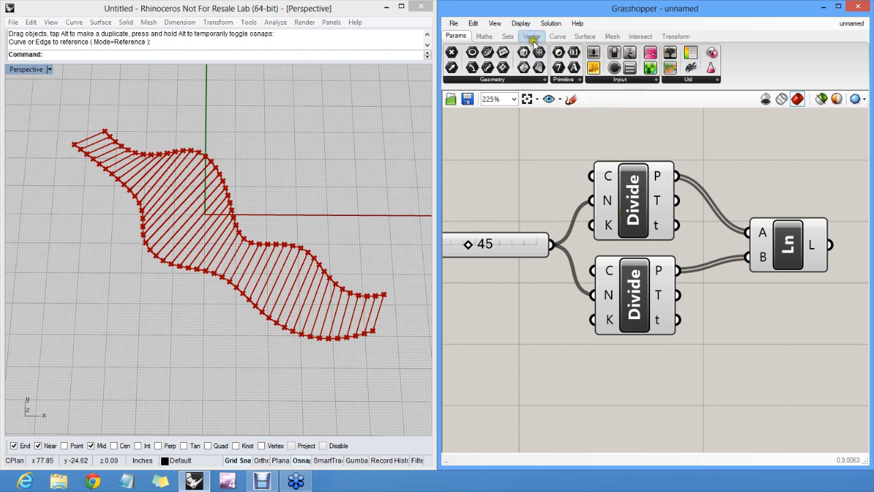
left_click(522, 23)
left_click(549, 35)
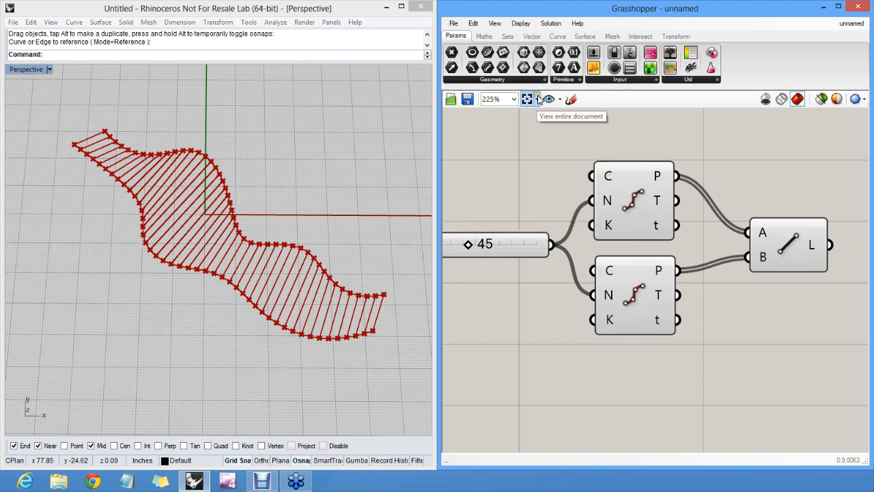
Step: Examine the list of division points output by the upper Divide Curve component
left_click(521, 24)
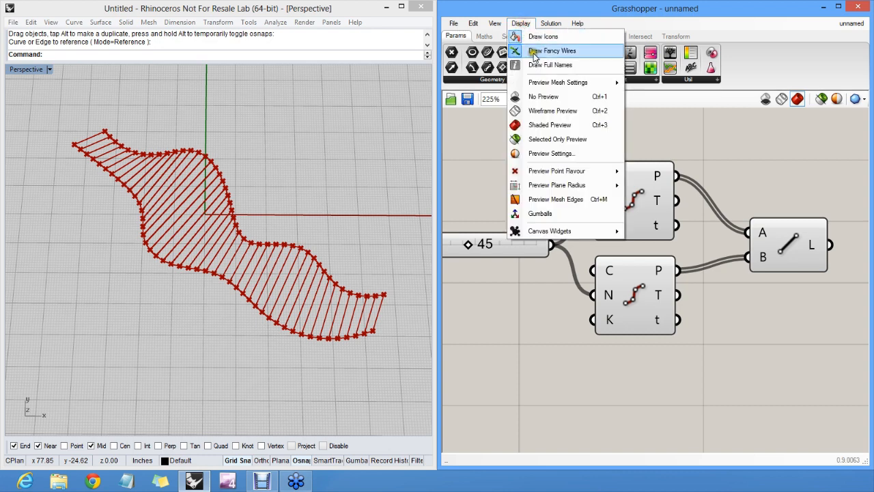
left_click(726, 124)
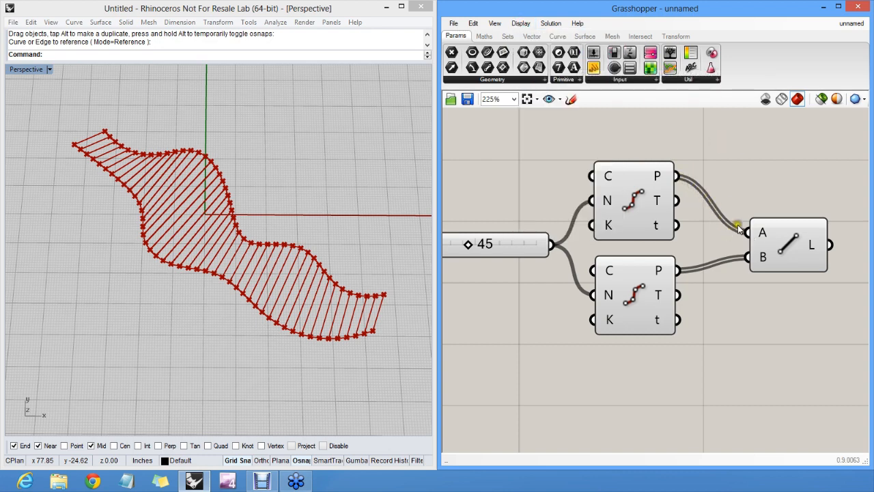
right_click_drag(709, 196, 677, 196)
scroll(665, 193, "up", 3)
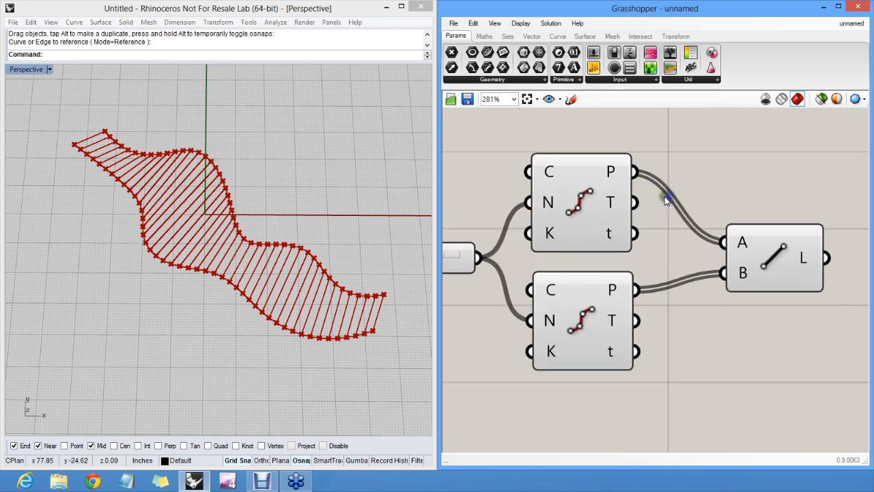
mouse_move(582, 158)
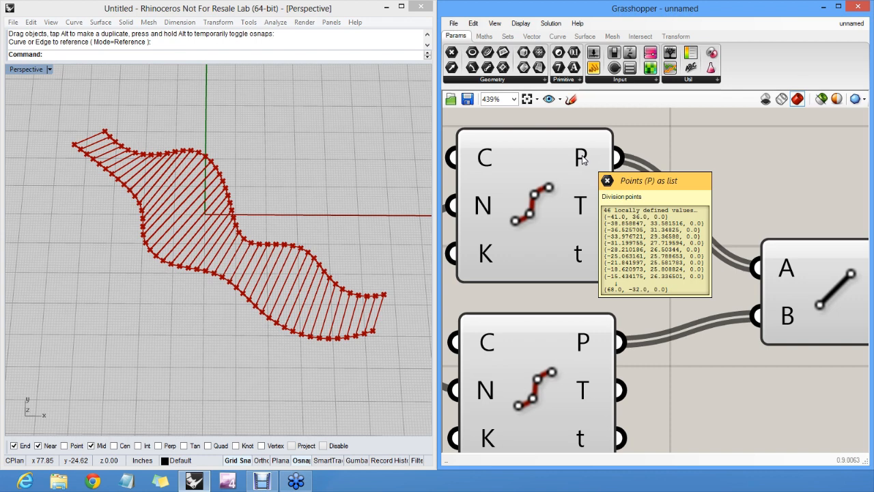
scroll(581, 159, "down", 3)
right_click_drag(474, 216, 556, 226)
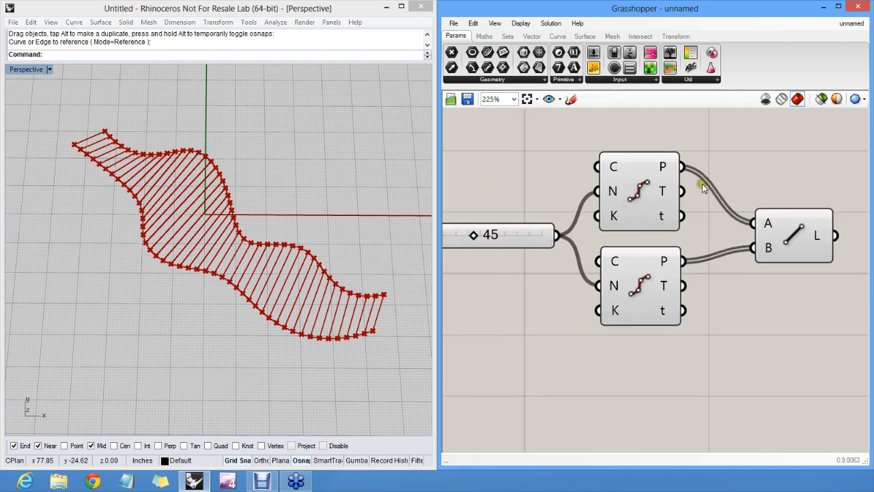
mouse_move(667, 169)
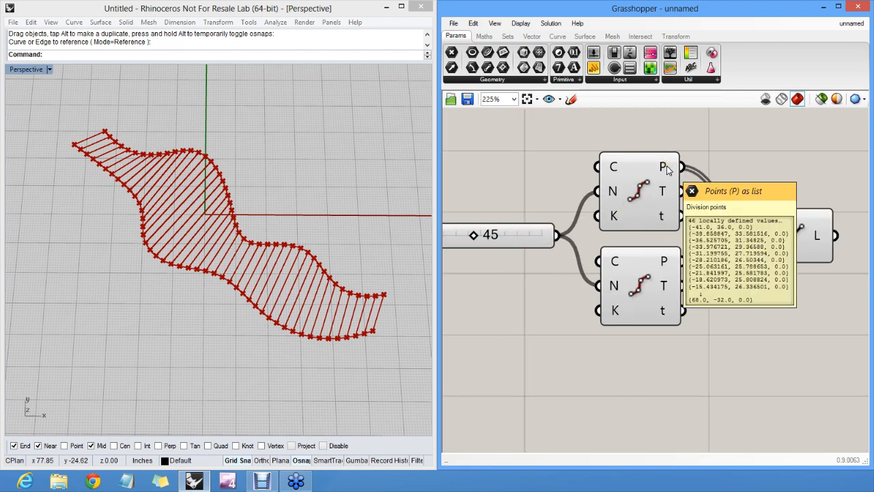
Step: Turn Draw Fancy Wires off to compare the wire styles, and turn it back on
right_click_drag(667, 169, 624, 183)
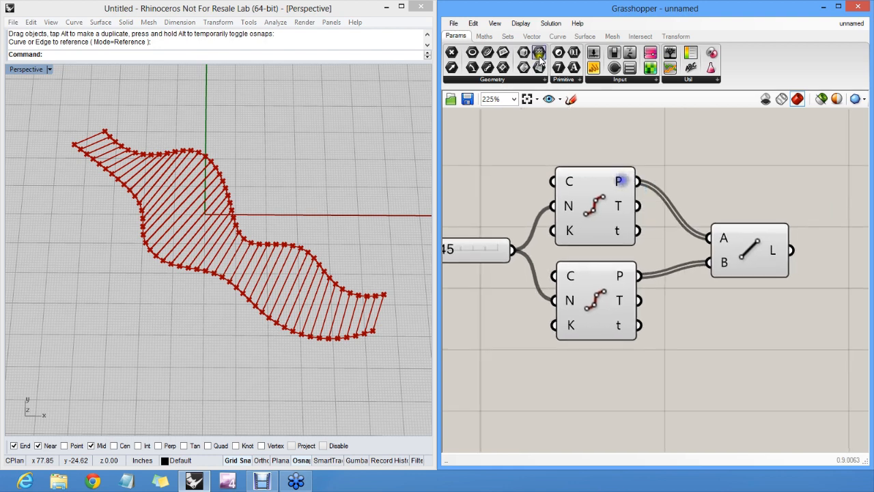
left_click(520, 23)
left_click(559, 51)
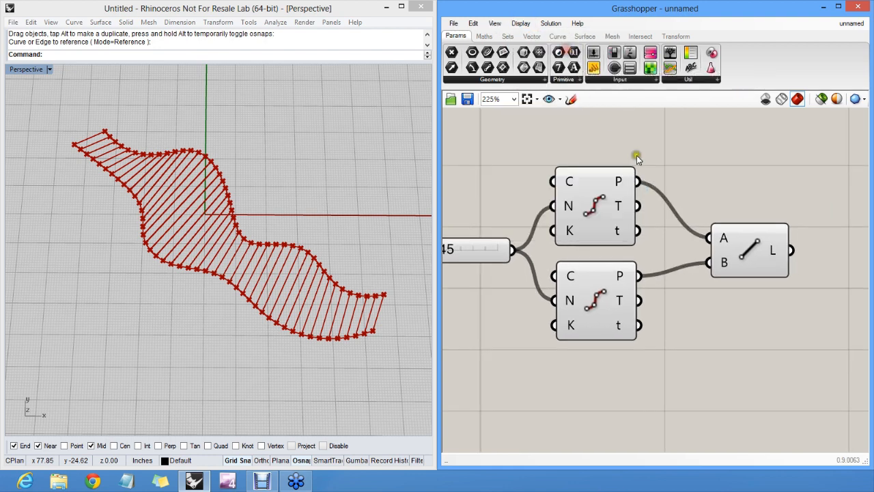
left_click(521, 23)
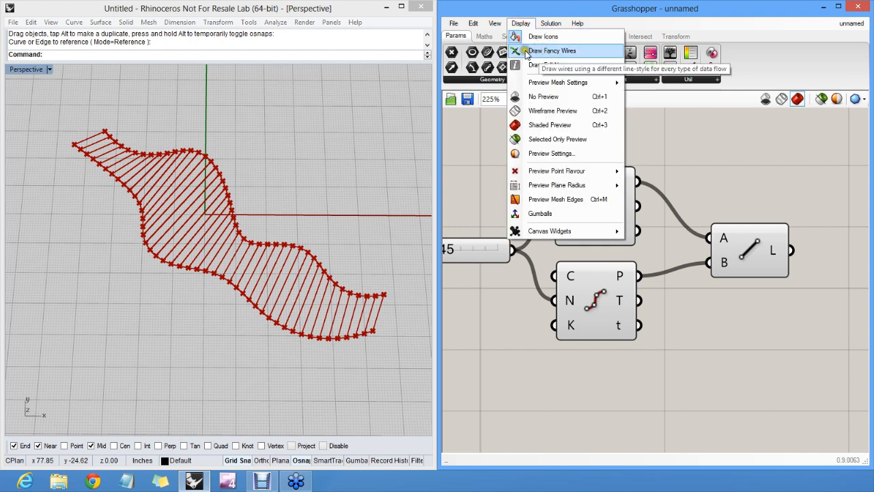
left_click(558, 52)
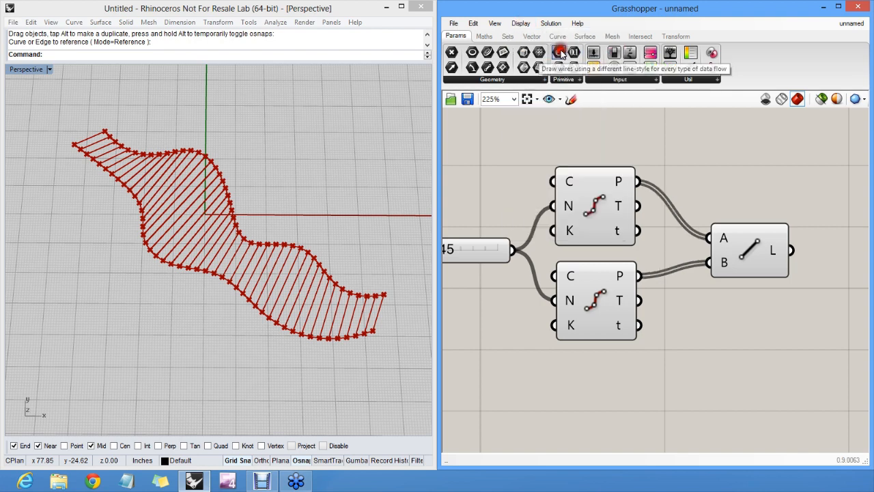
Step: Turn off Draw Icons to show the components as text labels, and rename the Line component as Section Line
left_click(521, 24)
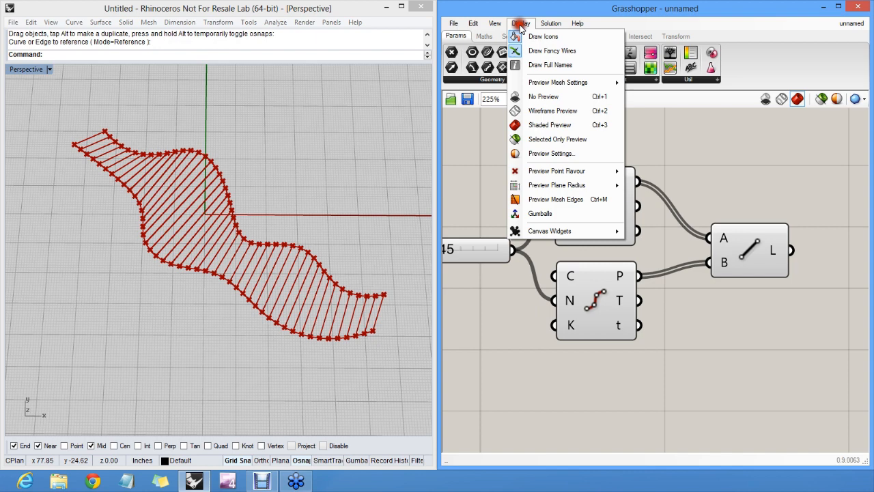
left_click(533, 37)
mouse_move(725, 219)
right_mouse_down()
mouse_move(741, 216)
mouse_move(668, 223)
right_mouse_up()
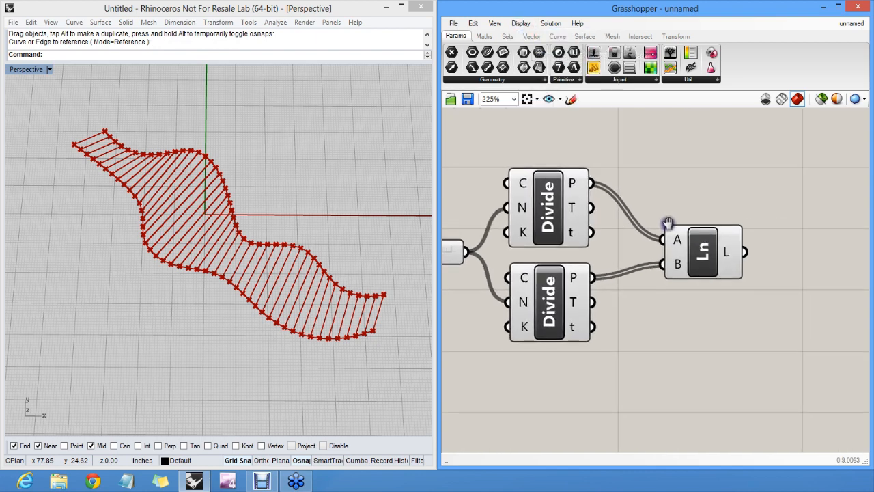
right_click(704, 253)
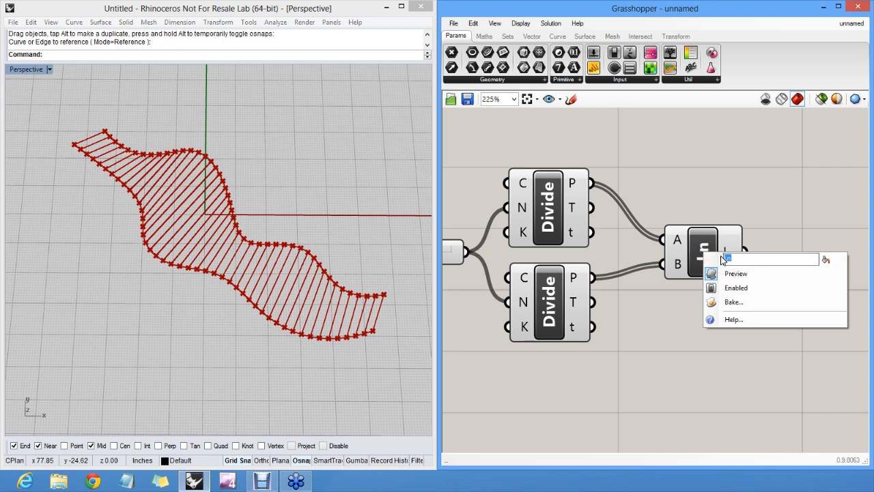
type("Section")
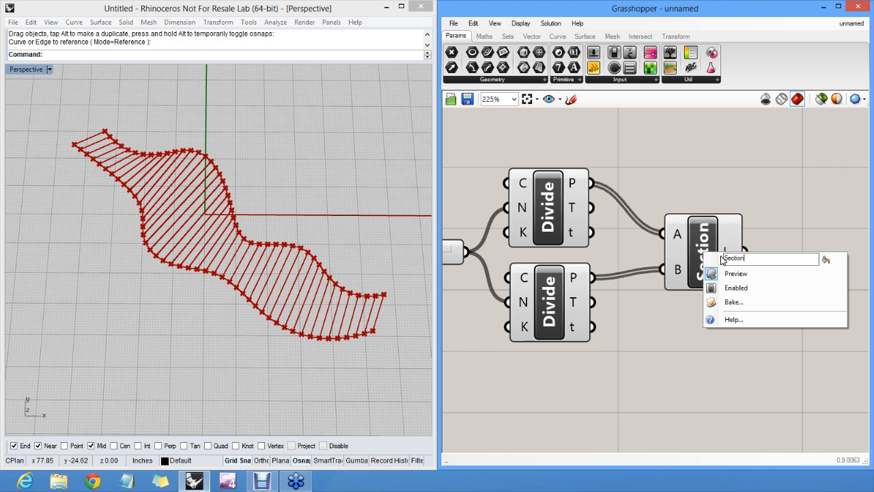
type(" Line")
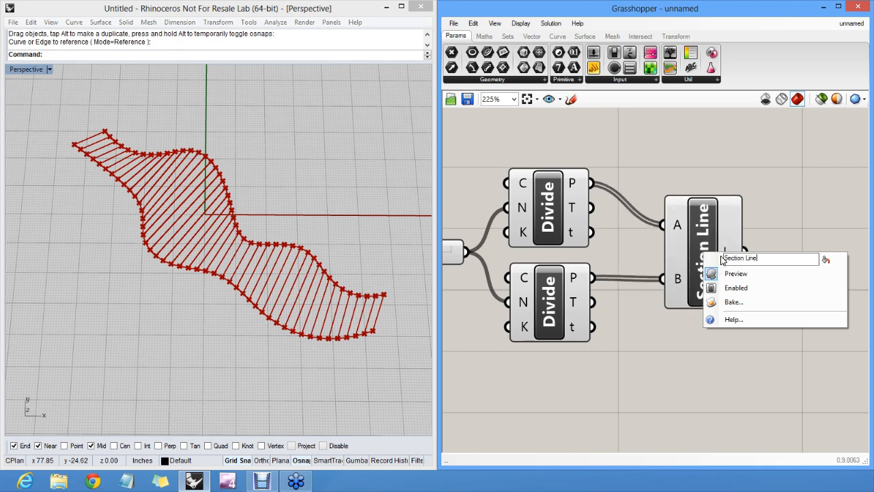
key("Return")
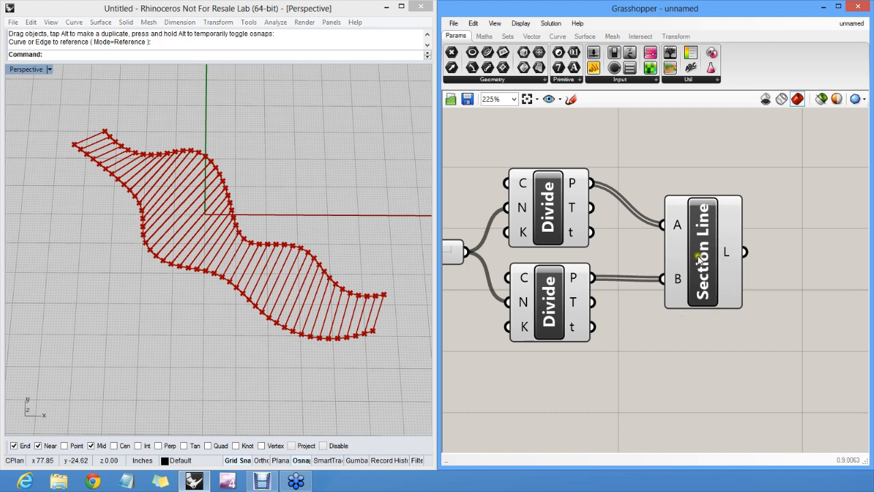
Step: Turn Draw Icons back on to show the components as icons
left_click(522, 24)
left_click(530, 35)
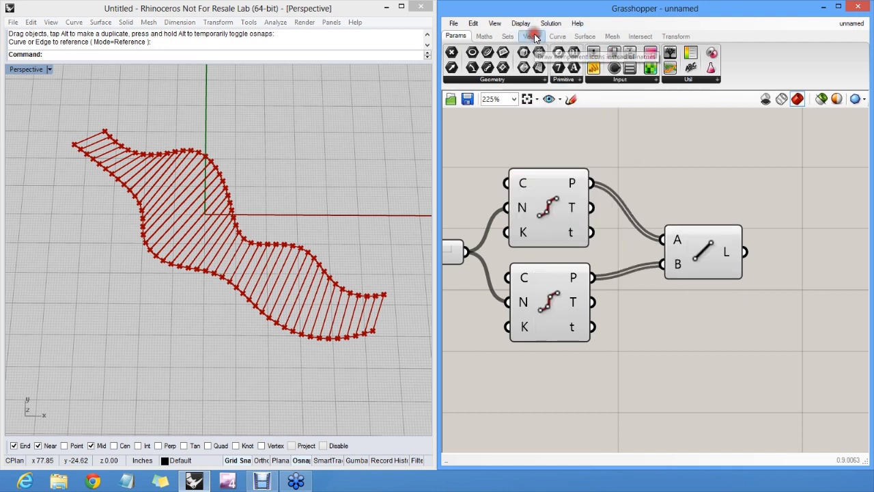
mouse_move(534, 38)
left_click(520, 23)
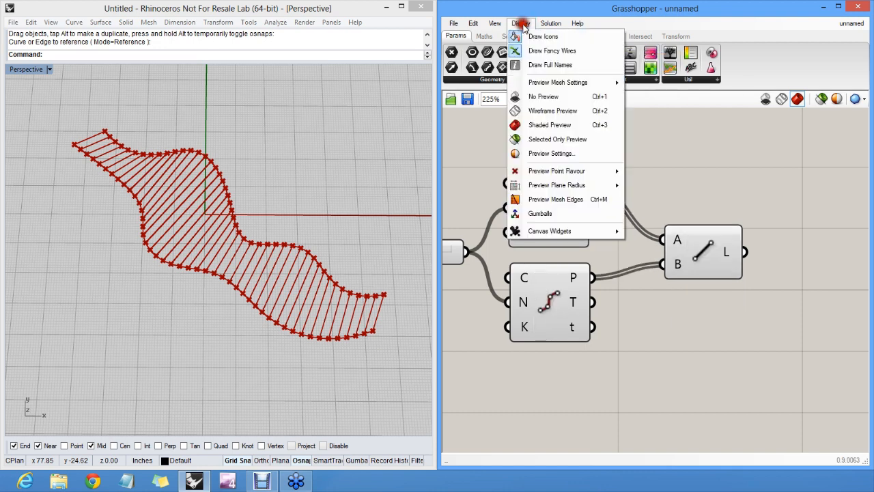
left_click(697, 155)
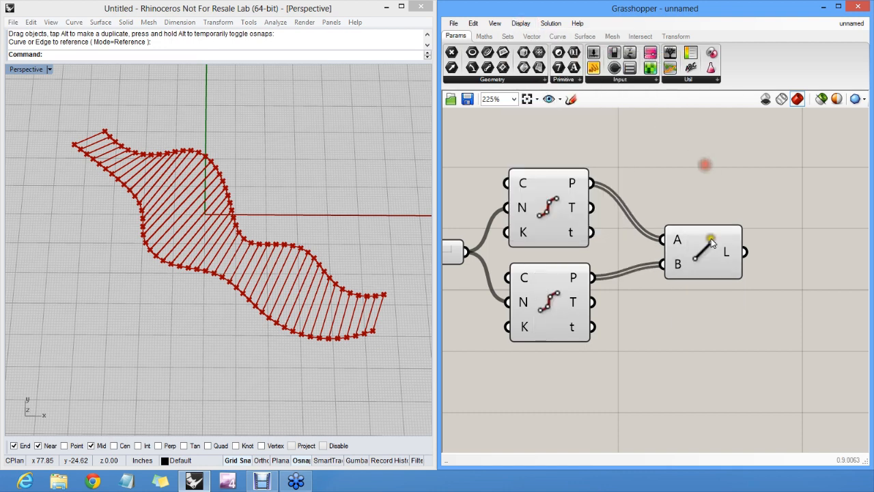